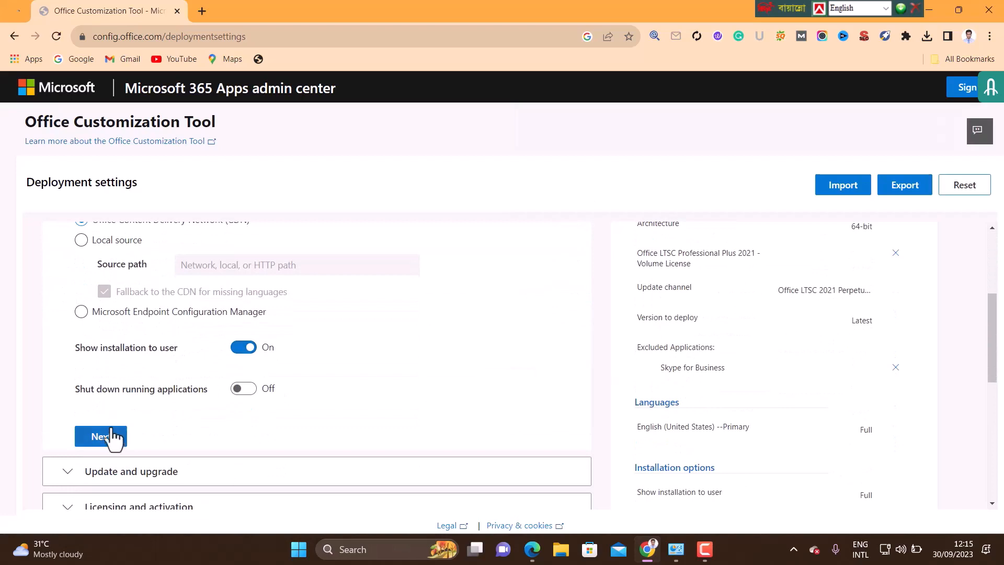
# Step: Accept the current installation options, then the update and upgrade options with MSI versions uninstalled, and proceed to licensing and activation
pyautogui.click(105, 437)
pyautogui.scroll(-4, 125, 428)
pyautogui.scroll(-4, 144, 387)
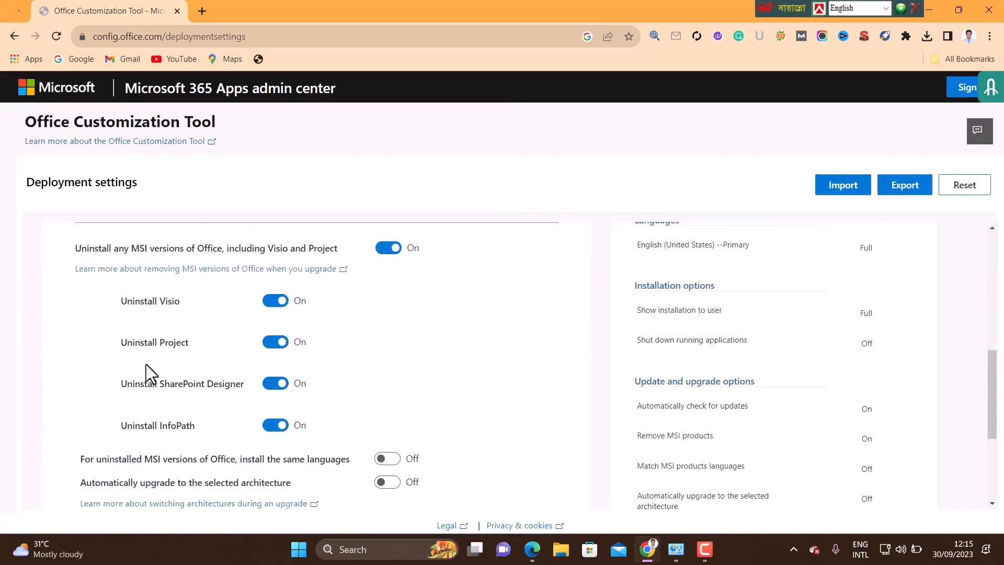
pyautogui.scroll(3, 172, 343)
pyautogui.scroll(-2, 175, 345)
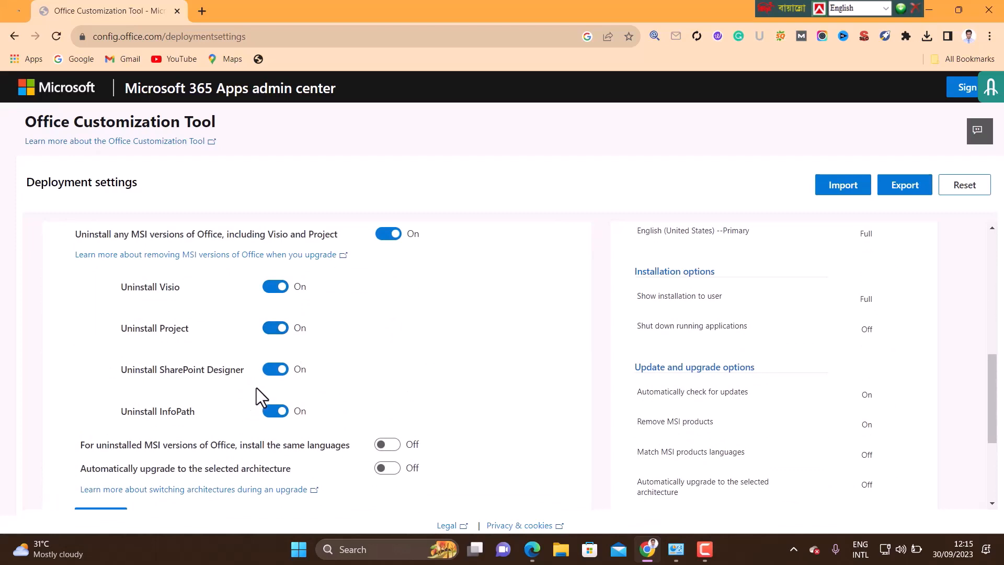
pyautogui.scroll(-1, 280, 392)
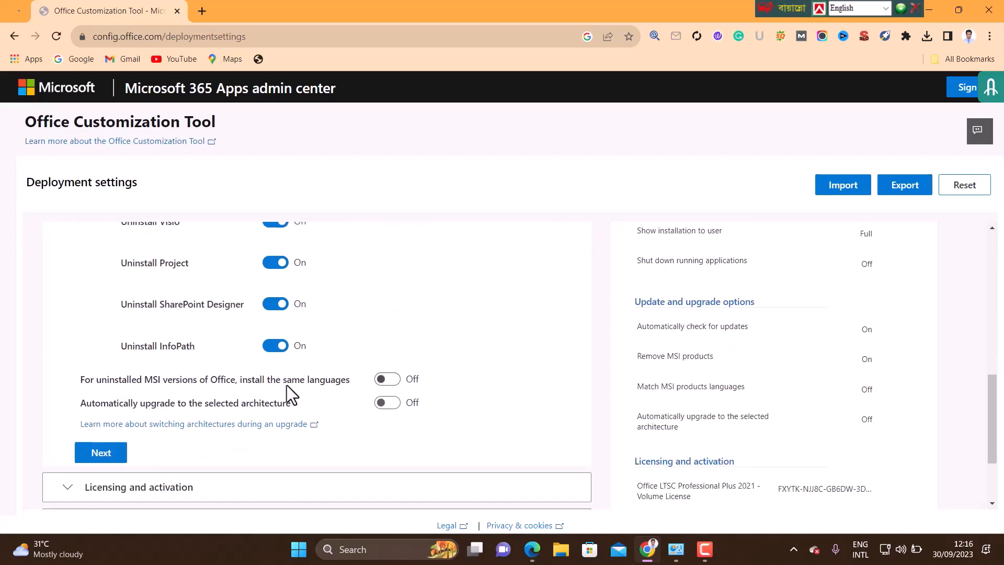
pyautogui.scroll(-1, 288, 376)
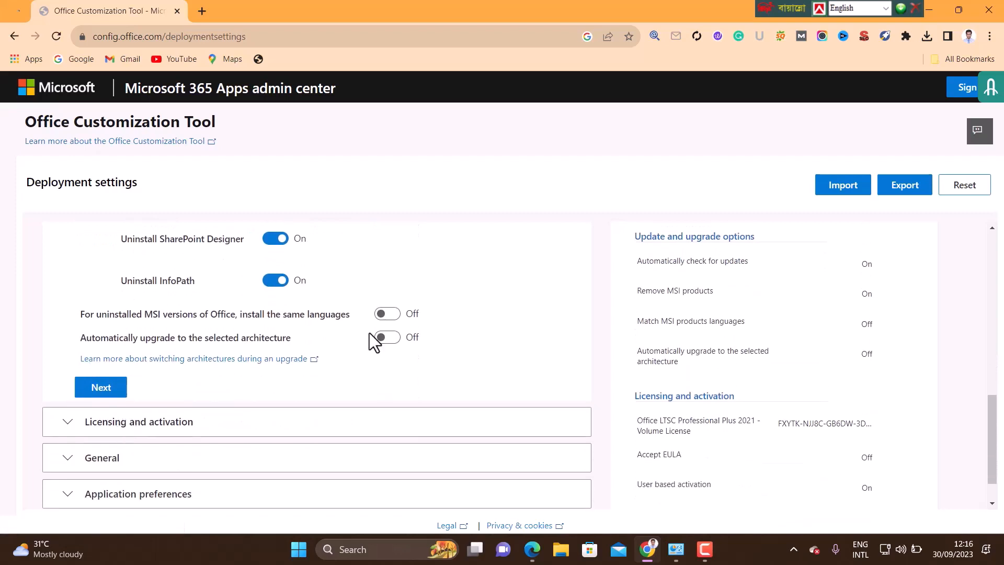
pyautogui.click(107, 388)
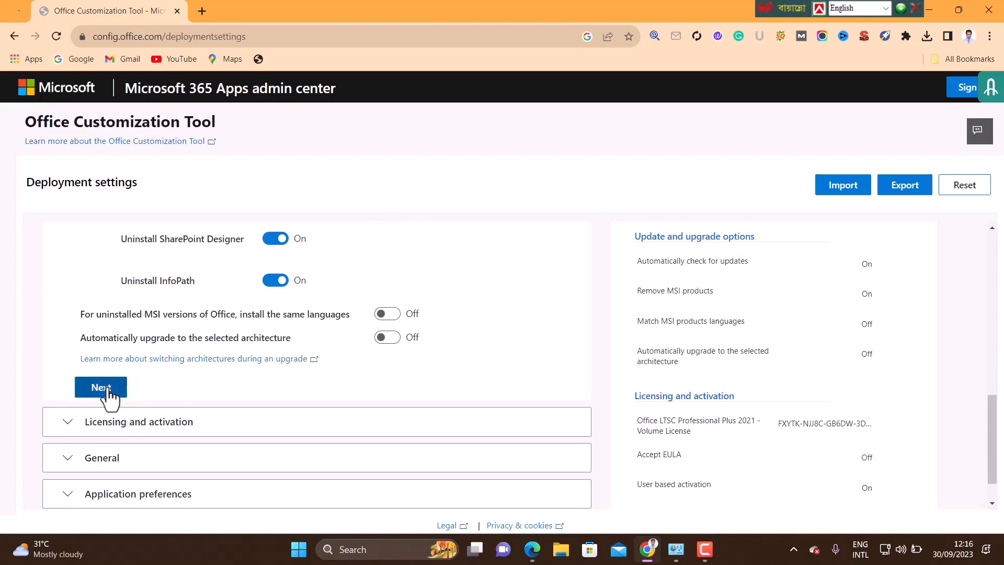
# Step: Keep KMS licensing with user-based activation, and leave the organization name and description in the general settings blank
pyautogui.scroll(-1, 245, 283)
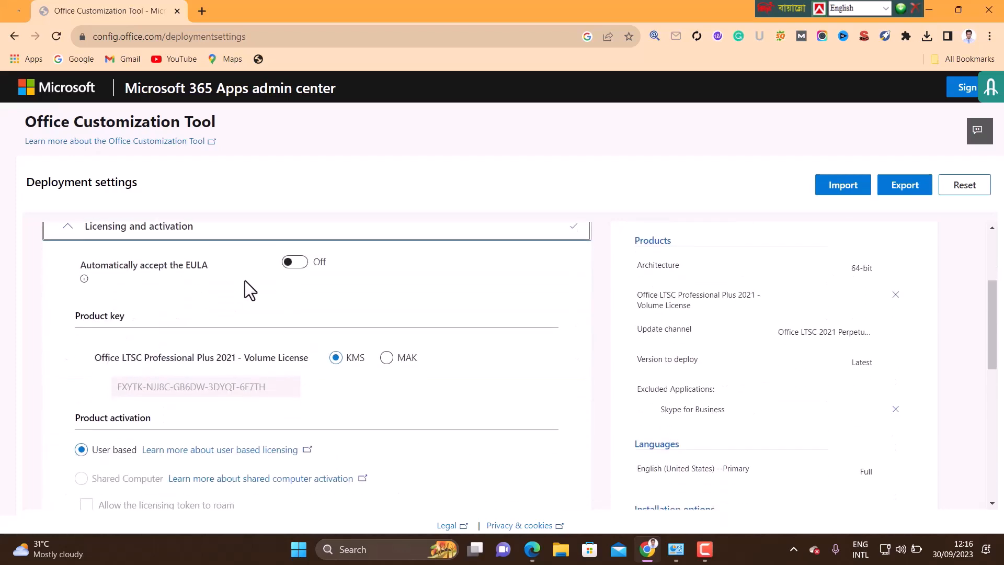
pyautogui.scroll(-3, 236, 319)
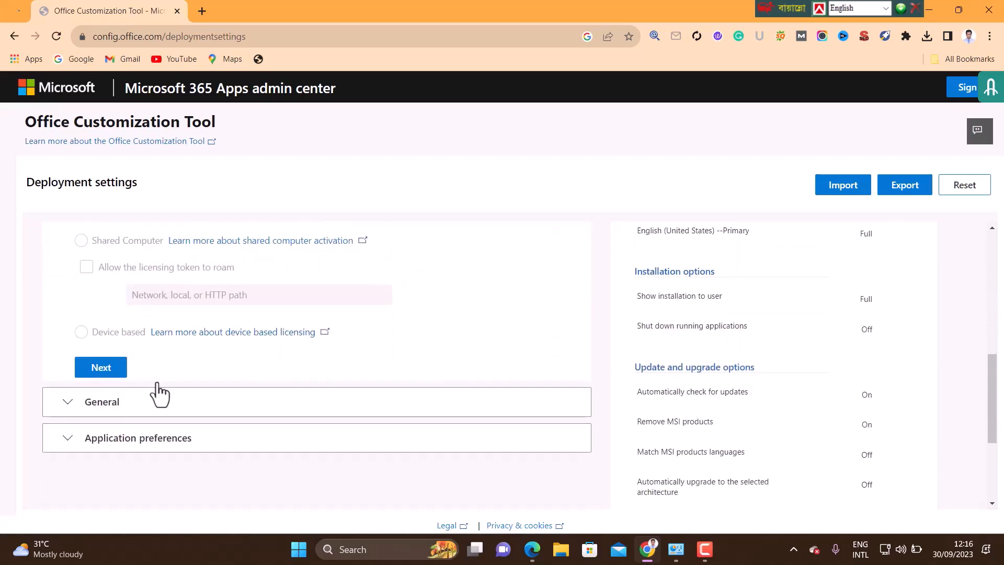
pyautogui.click(119, 358)
pyautogui.scroll(-5, 155, 354)
pyautogui.scroll(3, 152, 360)
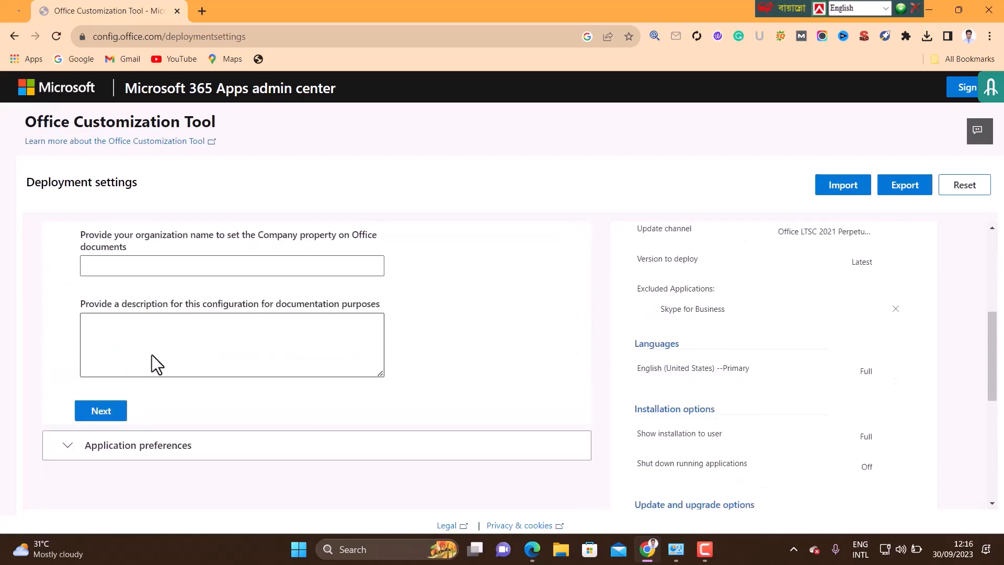
pyautogui.click(115, 480)
# Step: Leave the application preferences at their defaults and finish the deployment configuration
pyautogui.scroll(-5, 504, 387)
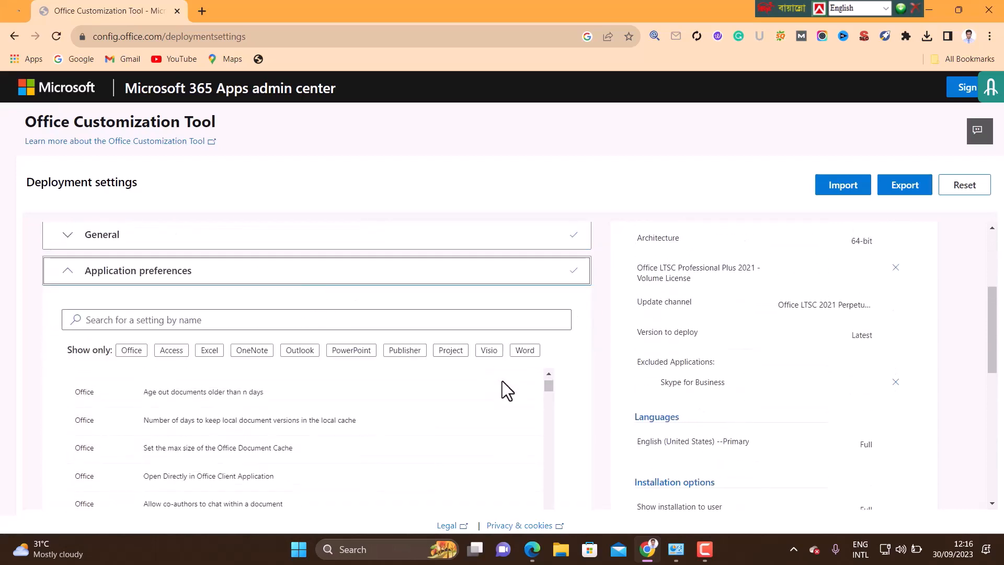
pyautogui.moveTo(994, 334); pyautogui.dragTo(994, 444)
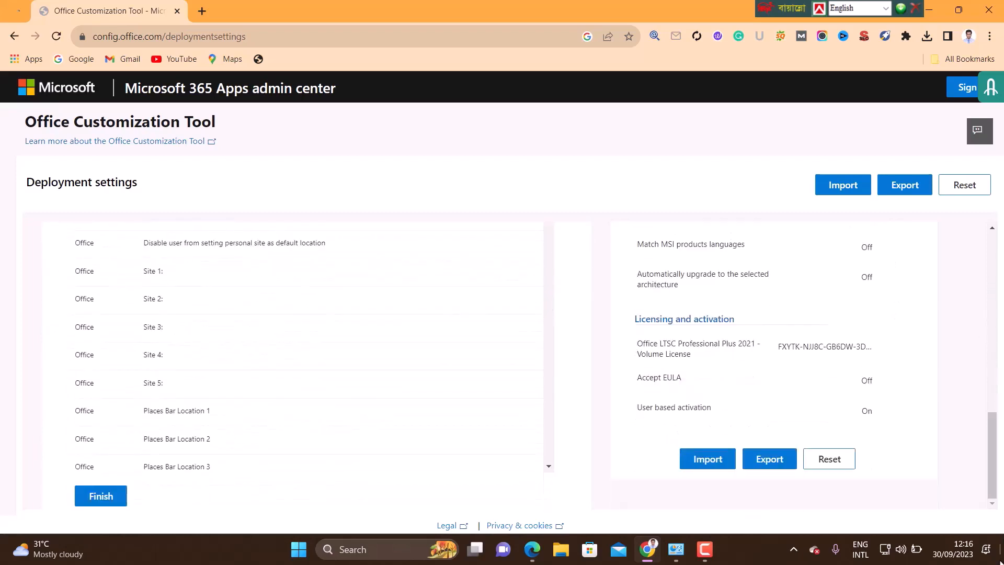
pyautogui.click(99, 499)
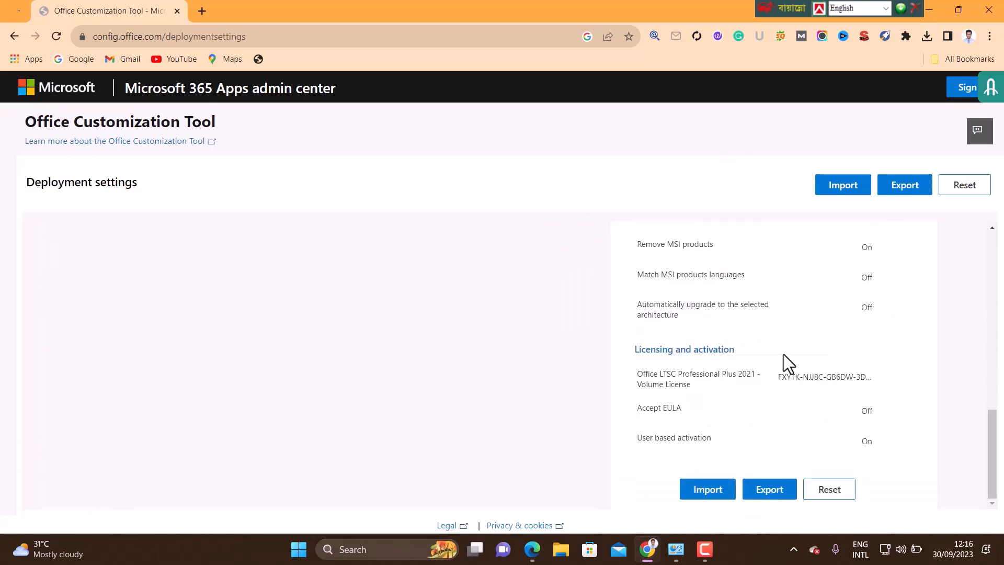
# Step: Export the configuration with Office Open XML as the default file format, accepting the license terms and naming the file Configuration
pyautogui.scroll(15, 805, 364)
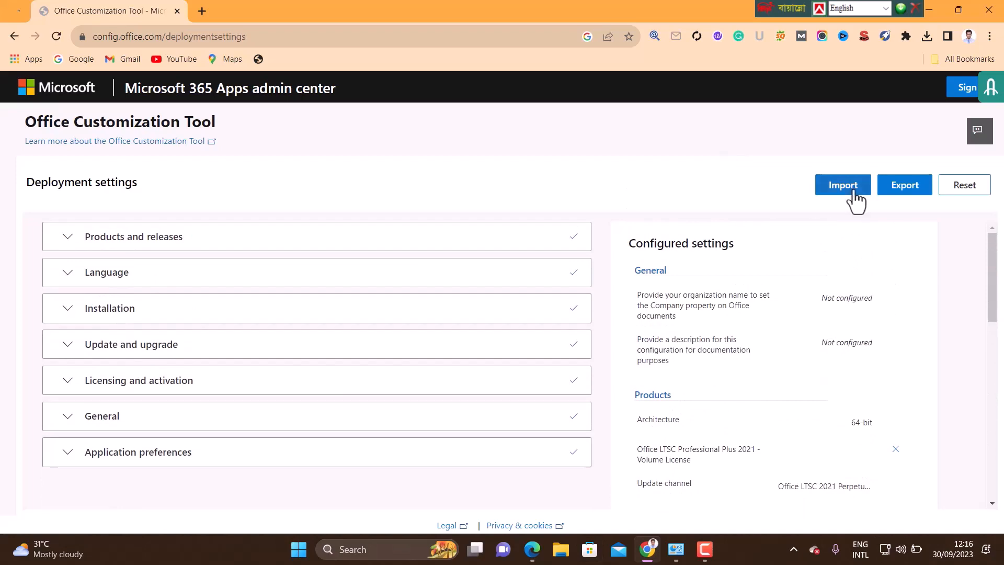
pyautogui.click(896, 197)
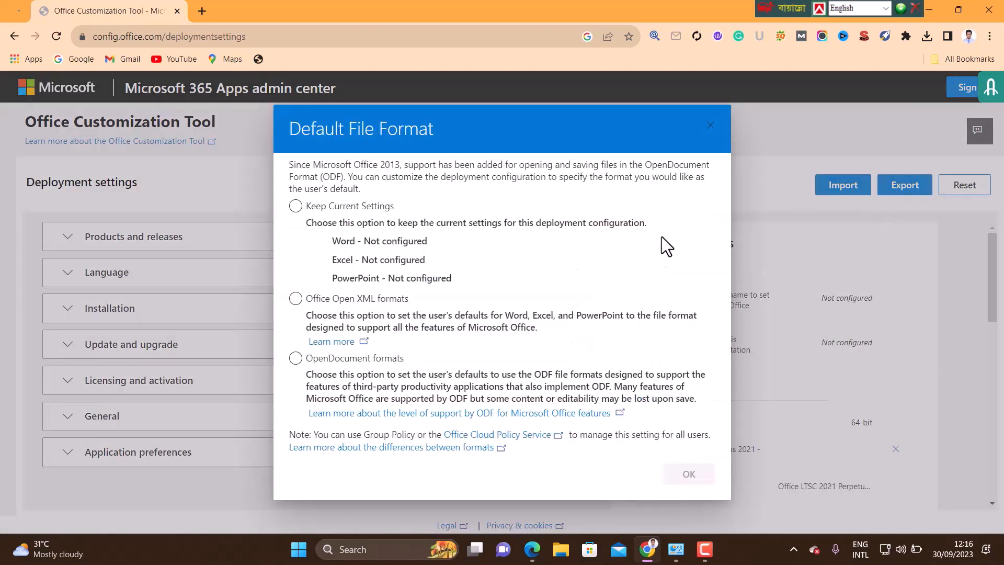
pyautogui.click(296, 299)
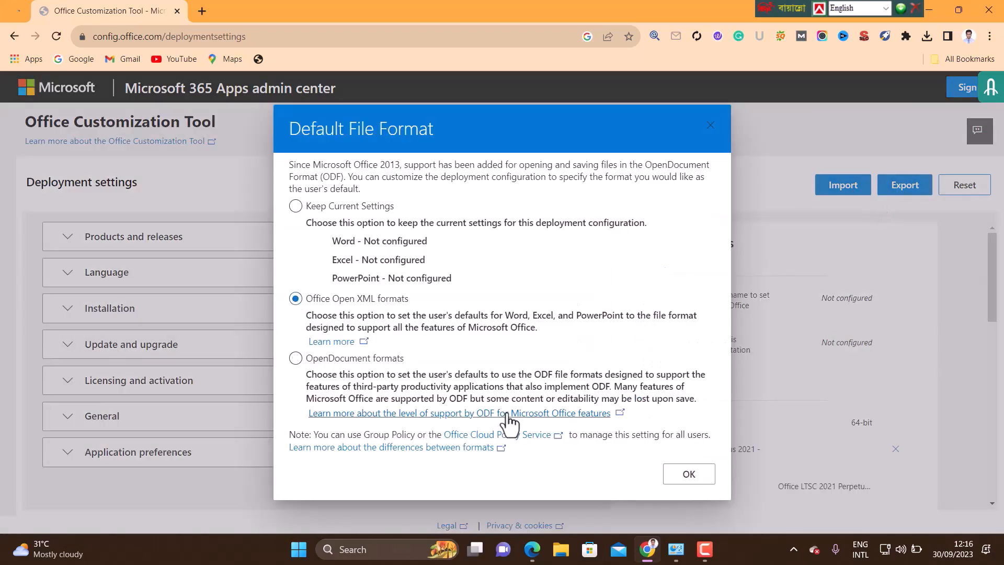
pyautogui.click(688, 476)
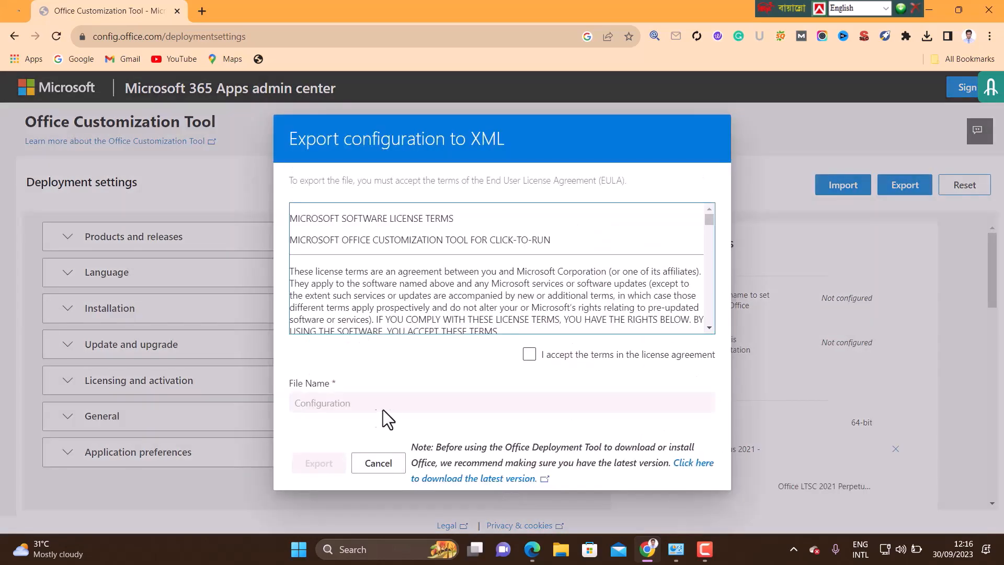
pyautogui.click(529, 355)
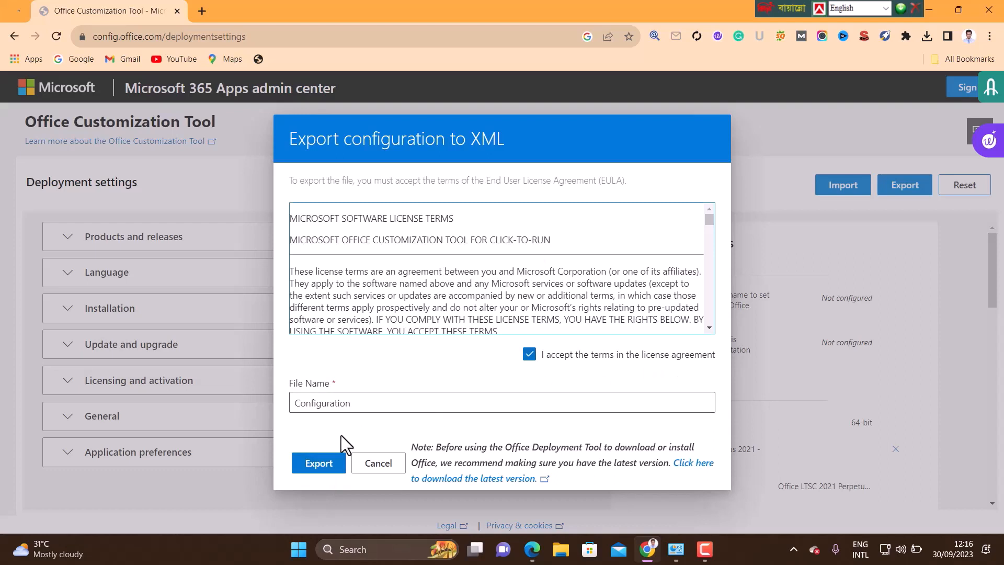
pyautogui.click(319, 463)
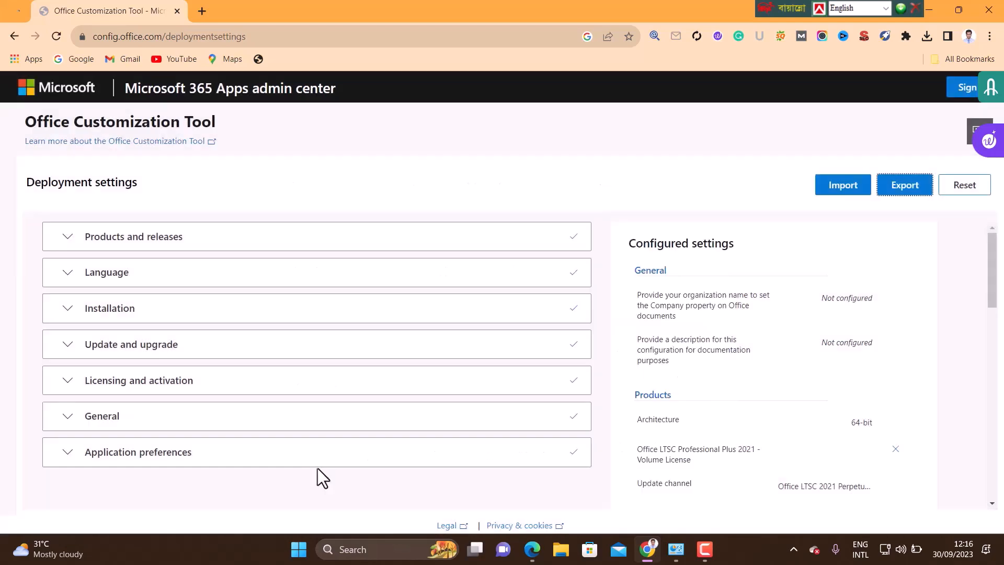
# Step: Search Google for "office development tools" in a new browser tab
pyautogui.click(204, 8)
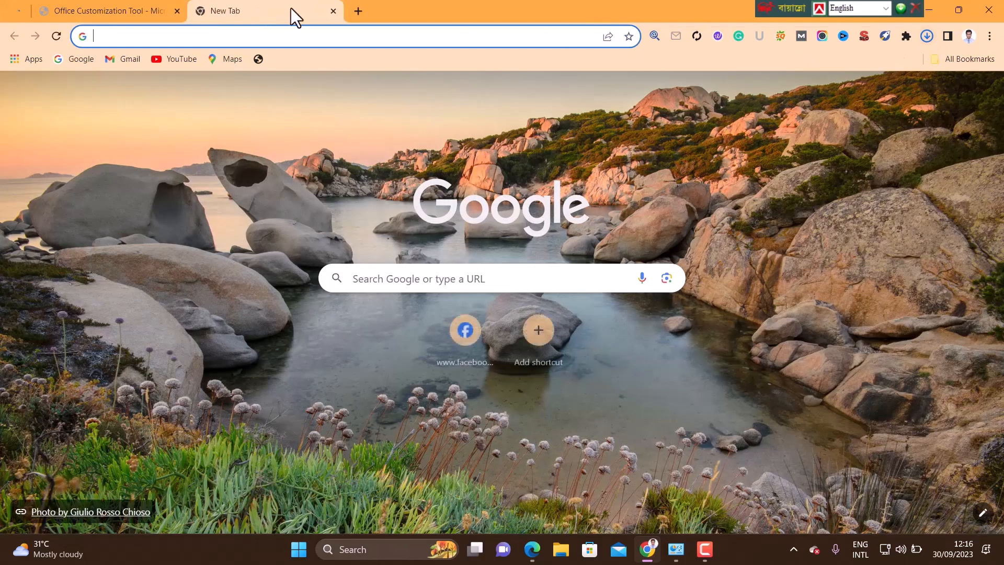
pyautogui.click(386, 288)
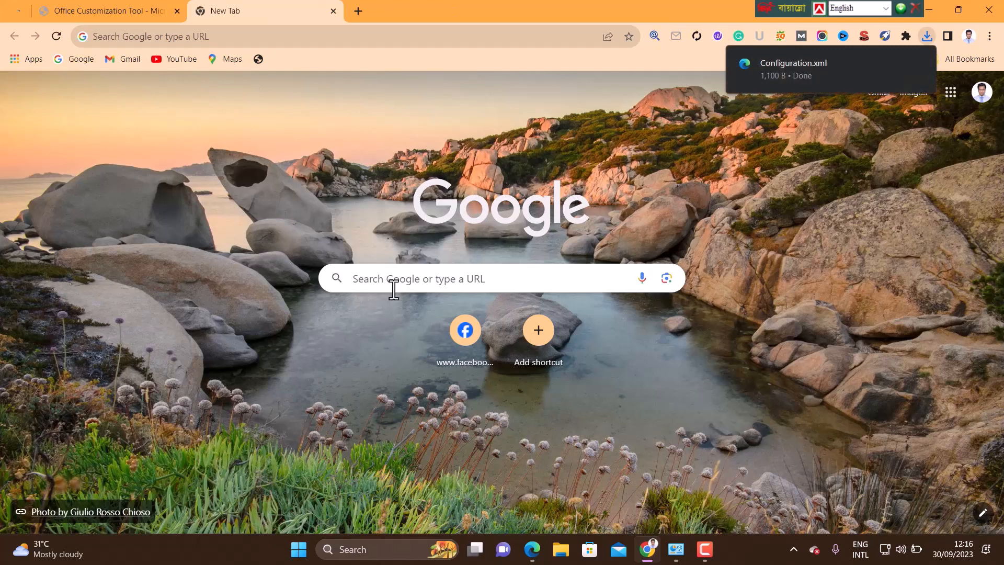
pyautogui.click(389, 293)
pyautogui.write('o')
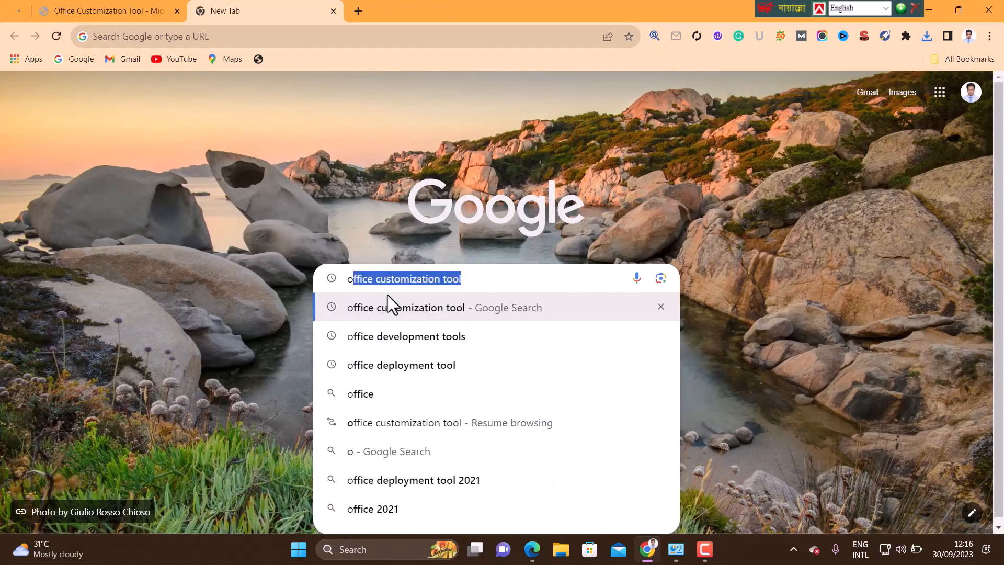
pyautogui.write('ff')
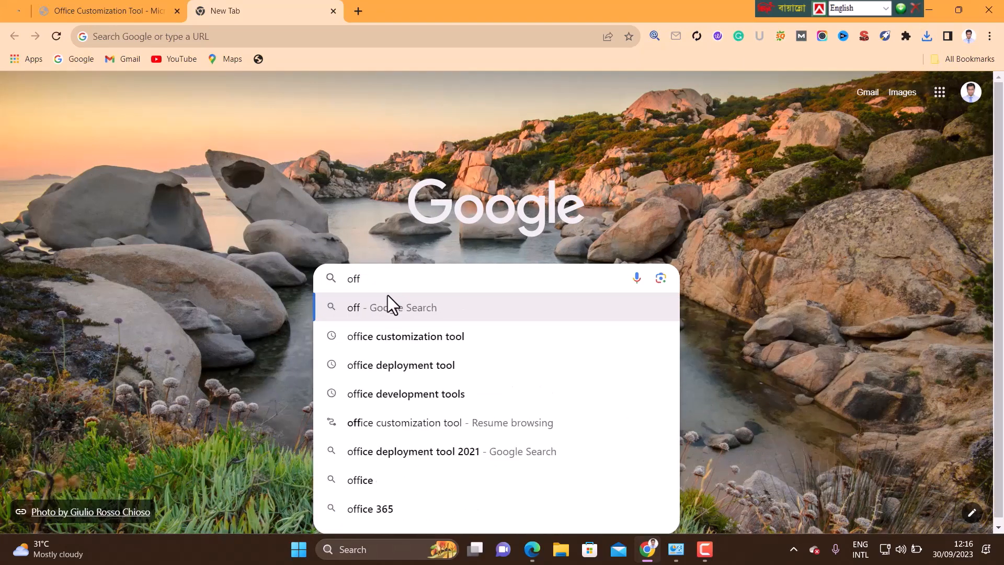
pyautogui.write('ice deve')
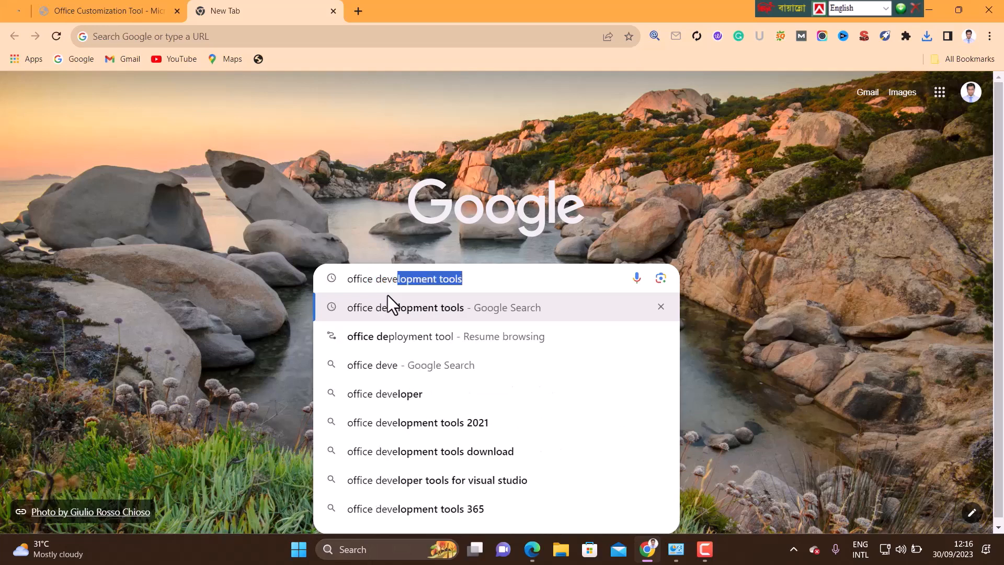
pyautogui.press('Return')
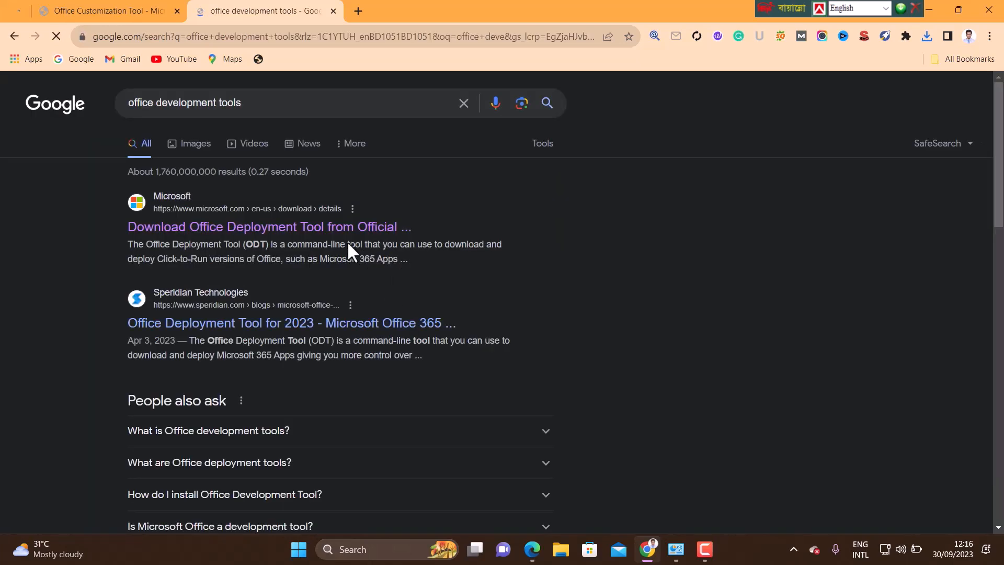
# Step: Go to Microsoft's official Office Deployment Tool page from the search results and download the English version
pyautogui.click(325, 229)
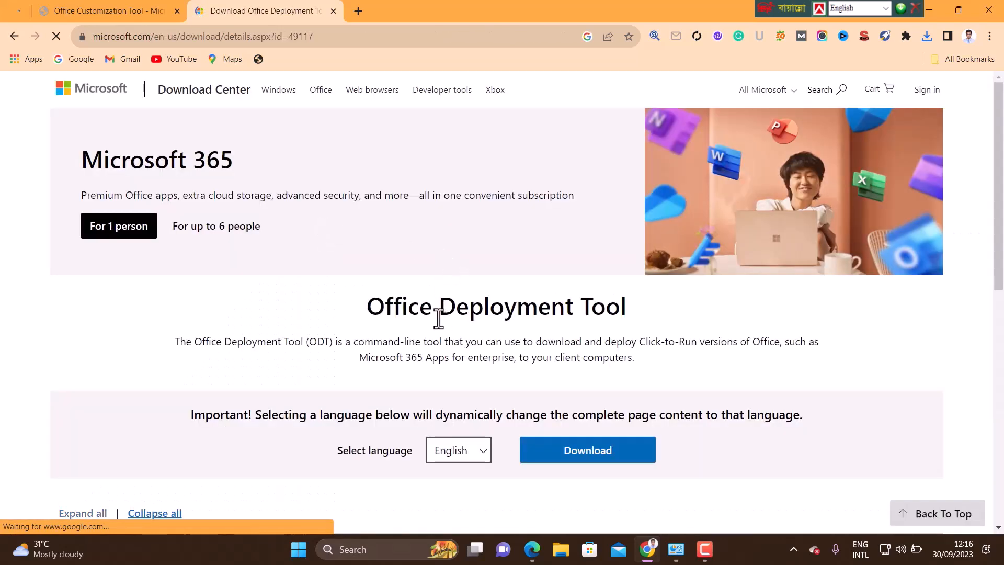
pyautogui.scroll(-2, 438, 317)
pyautogui.scroll(1, 588, 447)
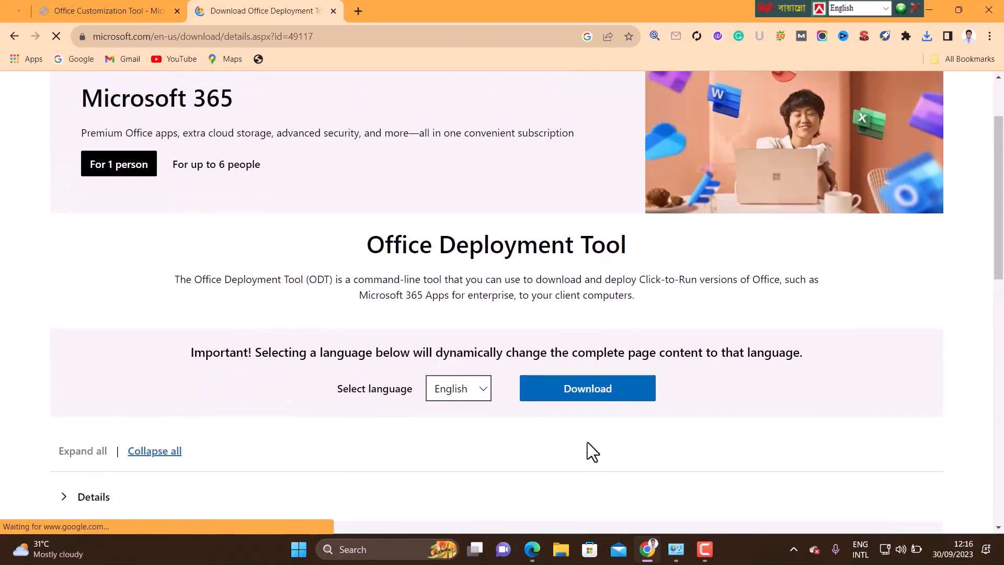
pyautogui.click(590, 397)
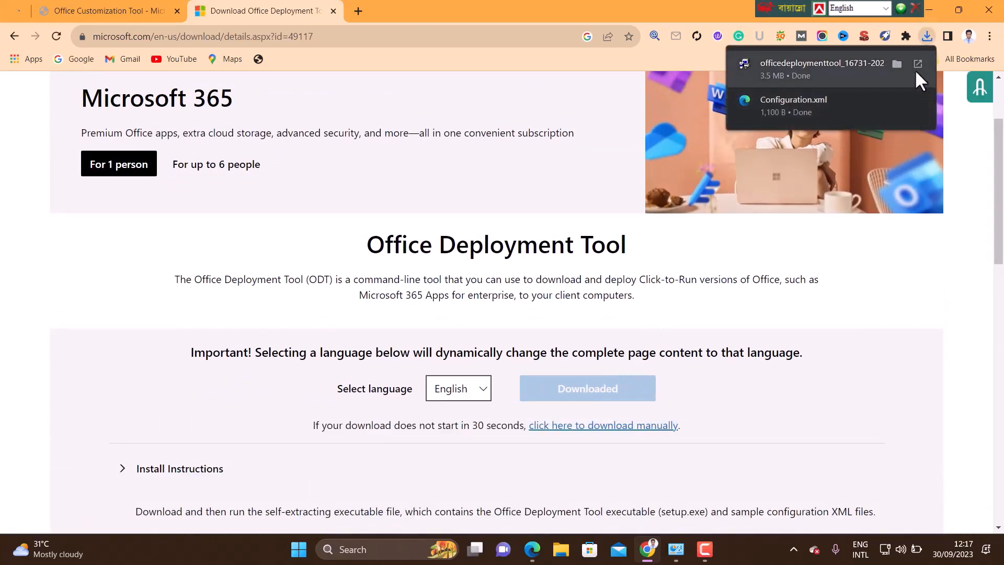
# Step: Show the downloaded deployment tool in the Downloads folder and create a new folder named Office 2021 there
pyautogui.click(898, 63)
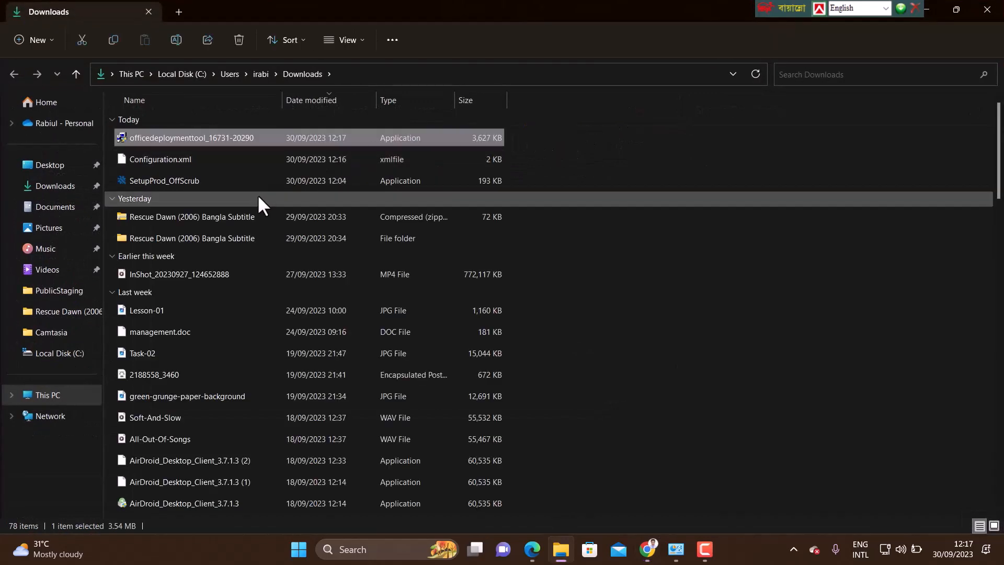
pyautogui.click(191, 162)
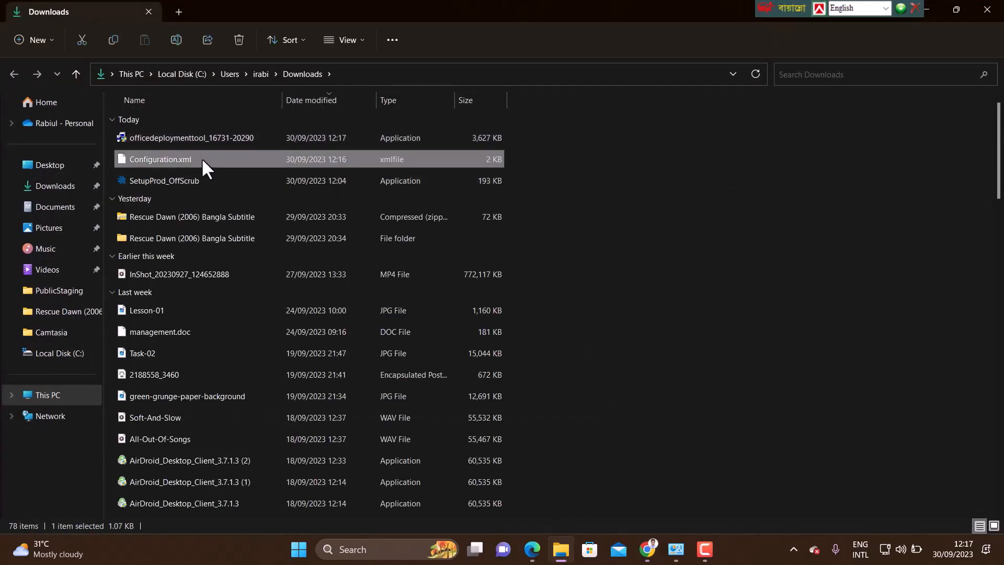
pyautogui.click(201, 141)
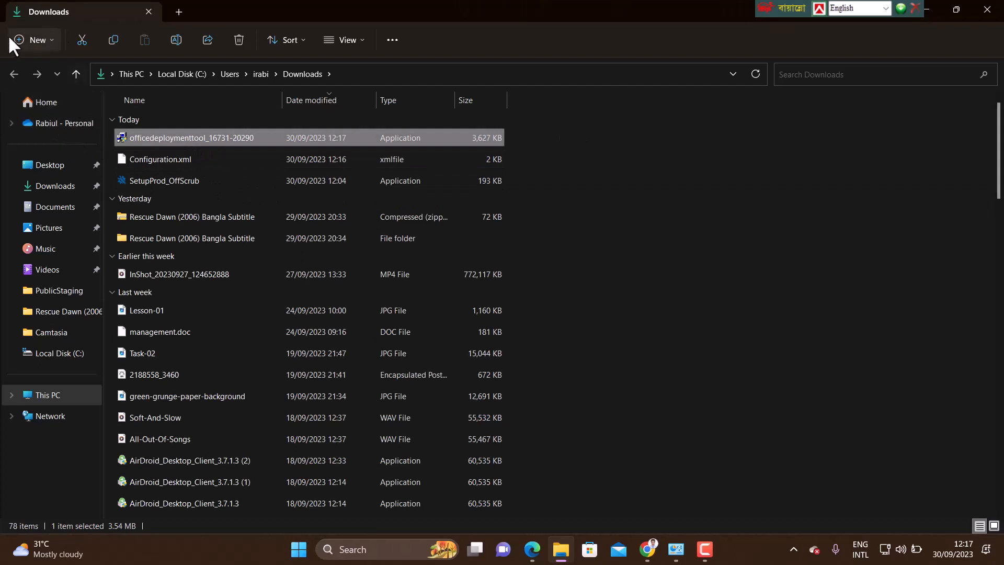
pyautogui.click(22, 39)
pyautogui.click(64, 70)
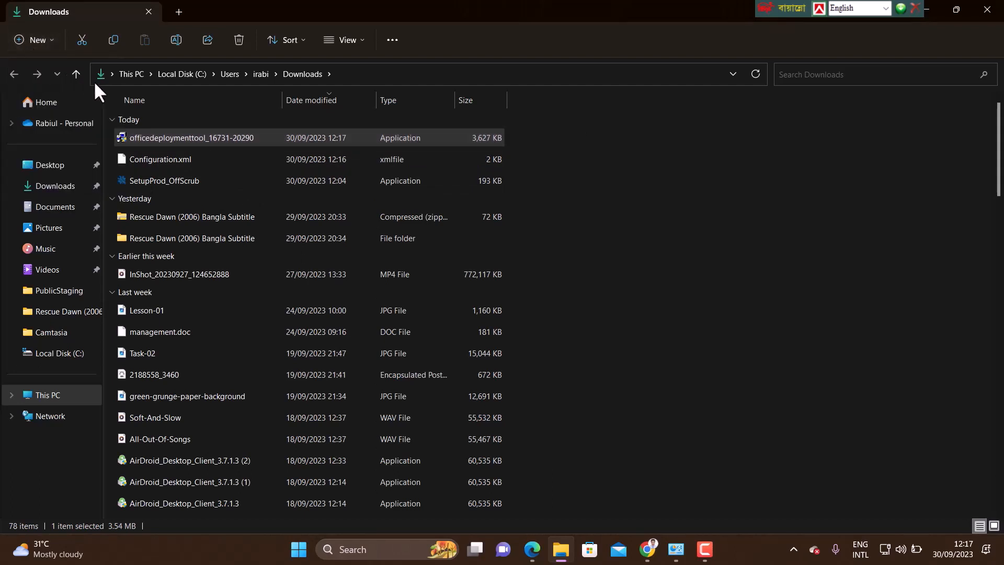
pyautogui.write('Offic')
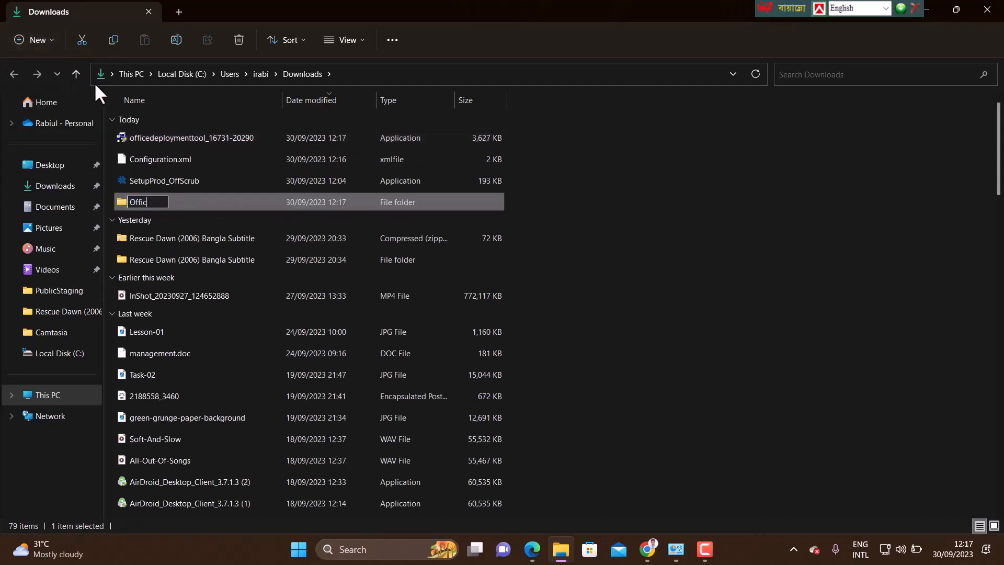
pyautogui.write('e 2021')
# Step: Move Configuration.xml and the officedeploymenttool application together into the Office 2021 folder
pyautogui.click(232, 161)
pyautogui.keyDown('ctrl'); pyautogui.click(190, 142); pyautogui.keyUp('ctrl')
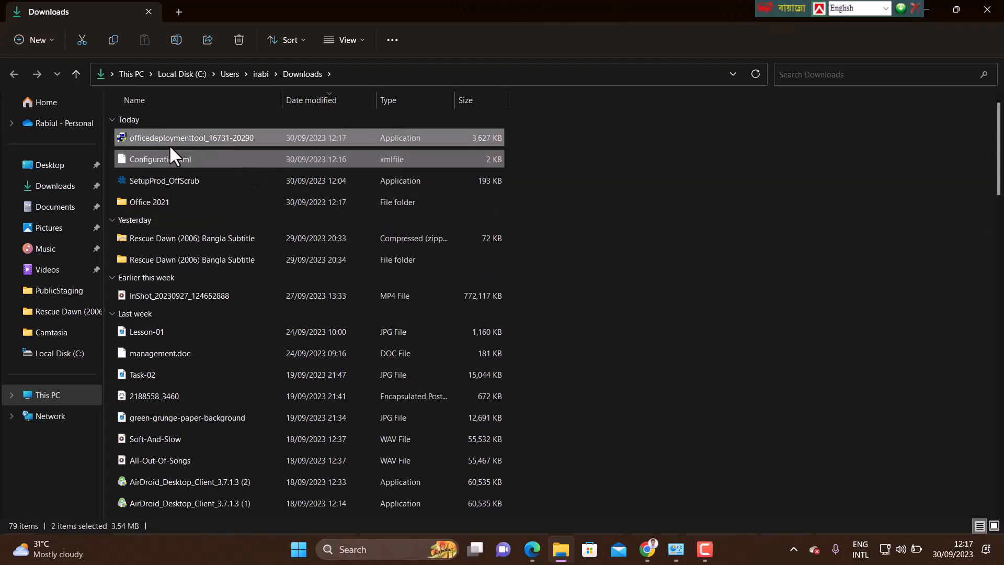
pyautogui.moveTo(177, 139); pyautogui.dragTo(172, 195)
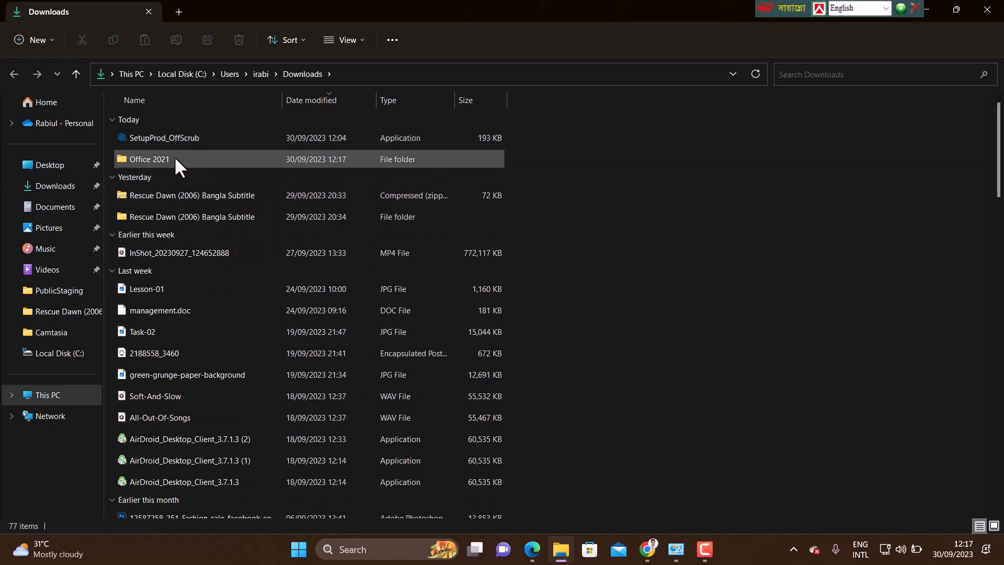
# Step: Run the officedeploymenttool application in the Office 2021 folder as administrator
pyautogui.doubleClick(175, 159)
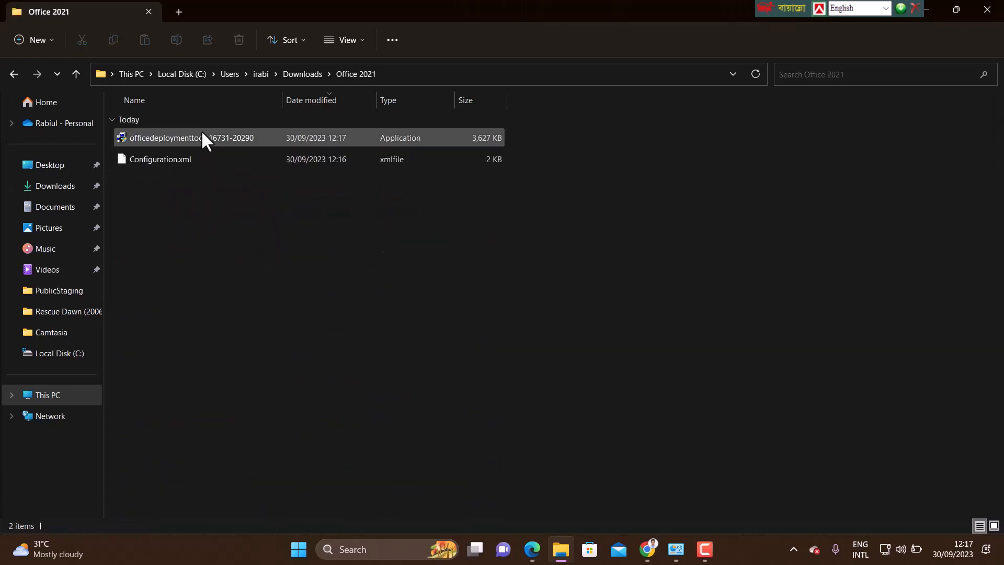
pyautogui.click(201, 133)
pyautogui.rightClick(201, 133)
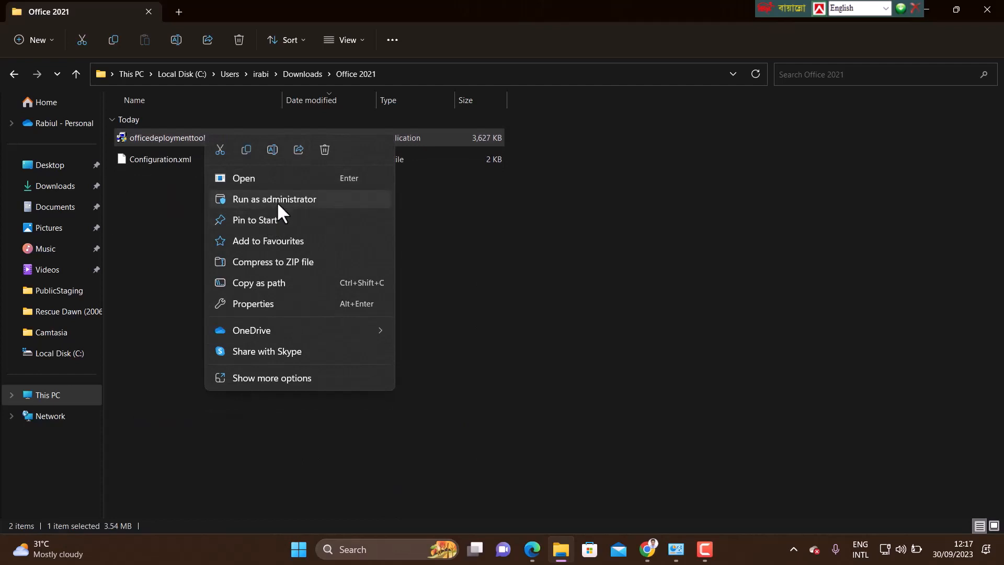
pyautogui.click(277, 202)
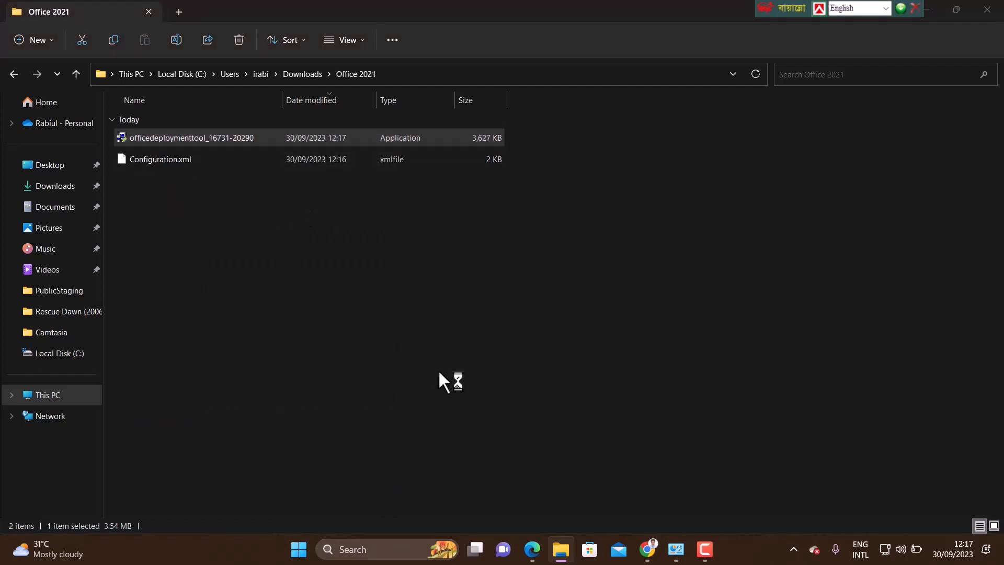
# Step: Review and accept the Microsoft Software License Terms, then continue the deployment tool's extraction
pyautogui.scroll(-3, 369, 360)
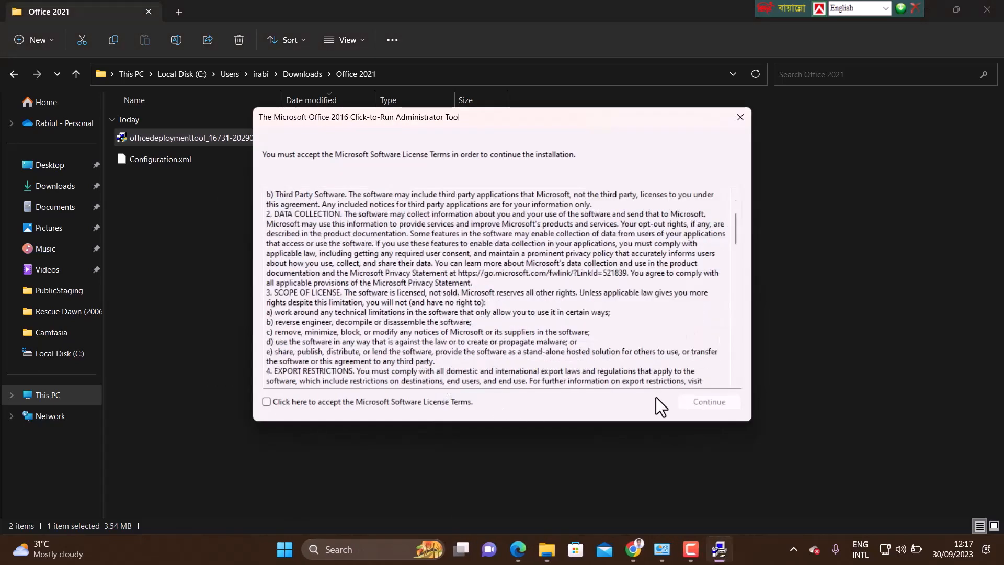
pyautogui.click(267, 402)
pyautogui.scroll(-6, 587, 350)
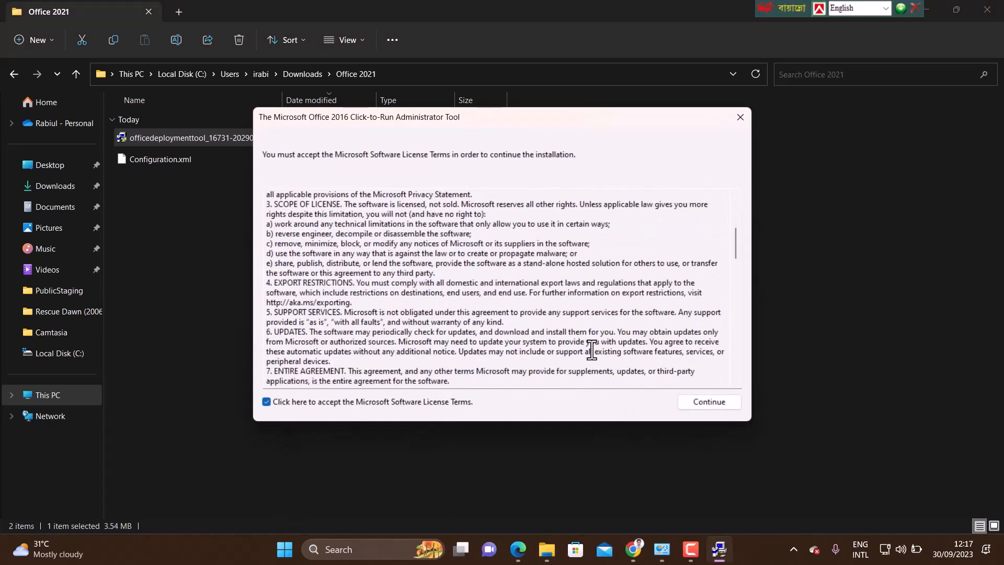
pyautogui.click(685, 403)
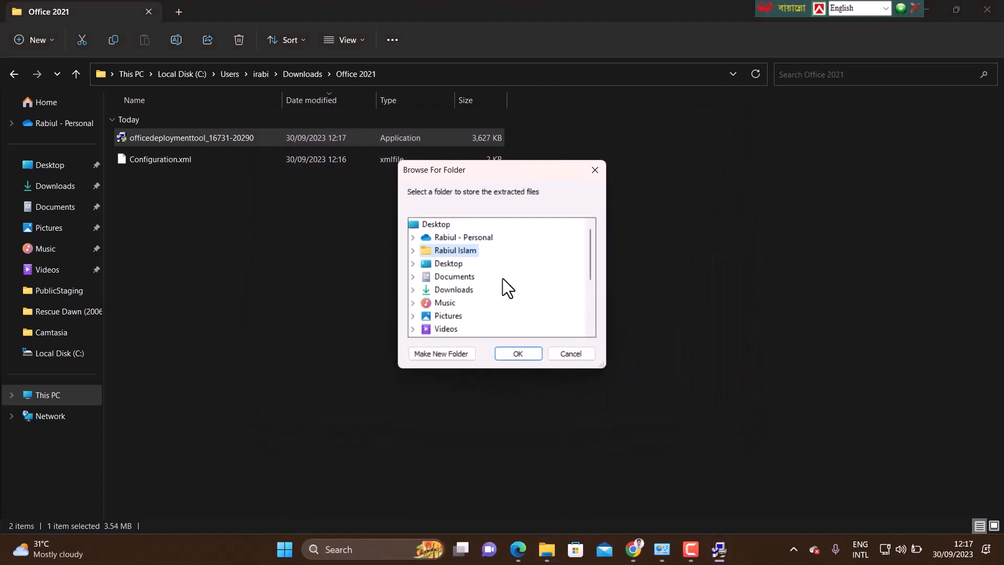
# Step: Extract the deployment tool's files into the Office 2021 folder inside Downloads and close the completion message
pyautogui.doubleClick(464, 279)
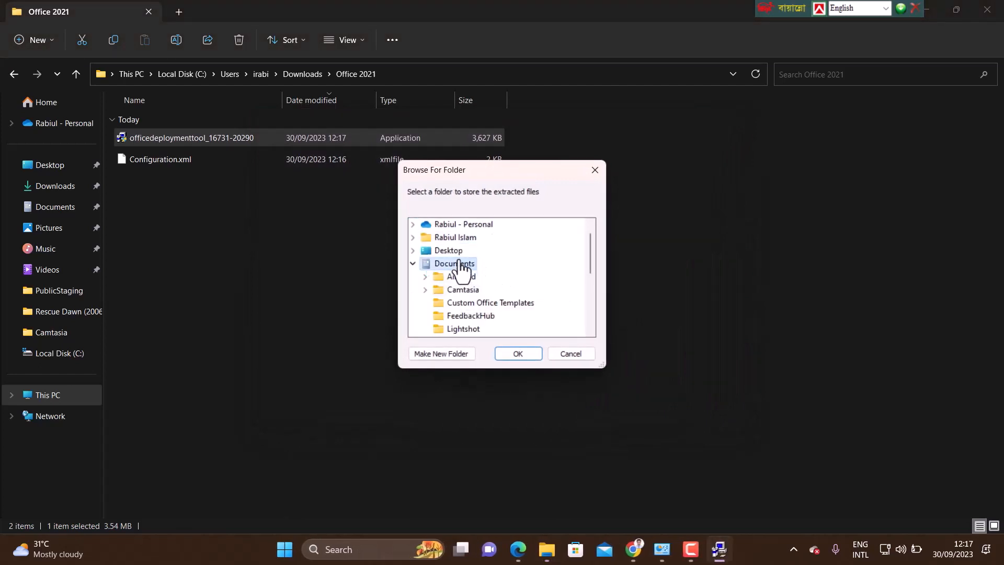
pyautogui.scroll(-2, 467, 309)
pyautogui.doubleClick(460, 266)
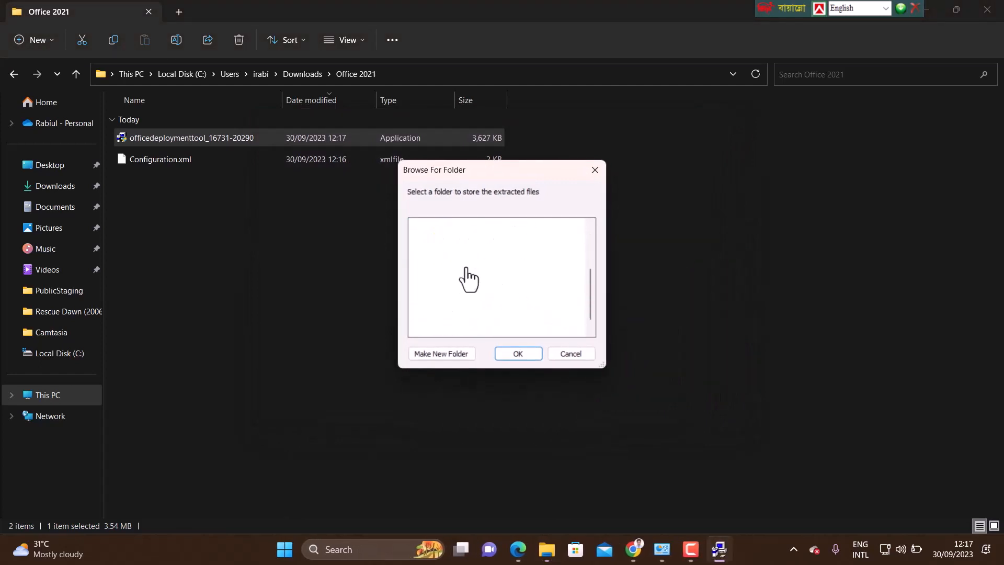
pyautogui.click(474, 277)
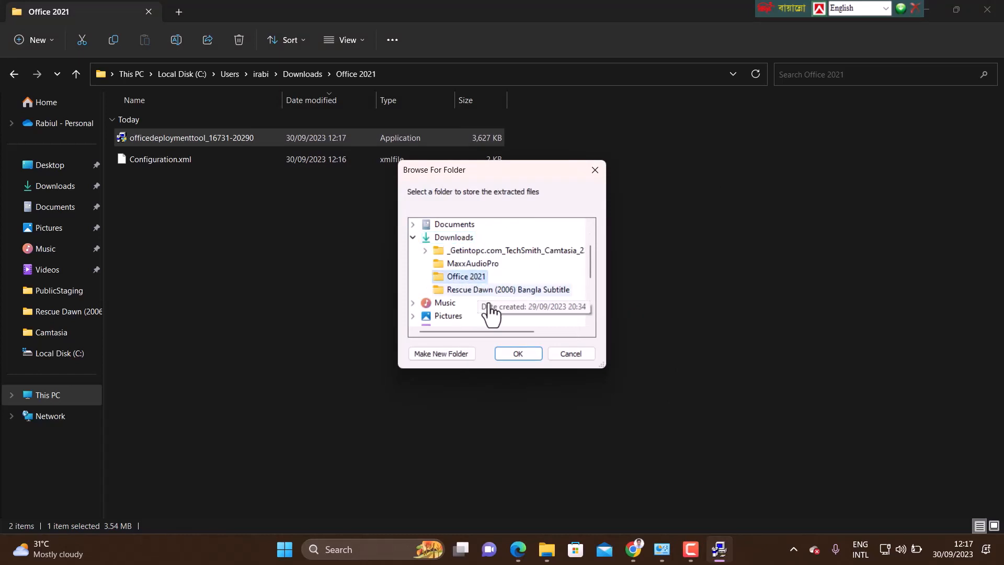
pyautogui.click(517, 354)
pyautogui.click(590, 316)
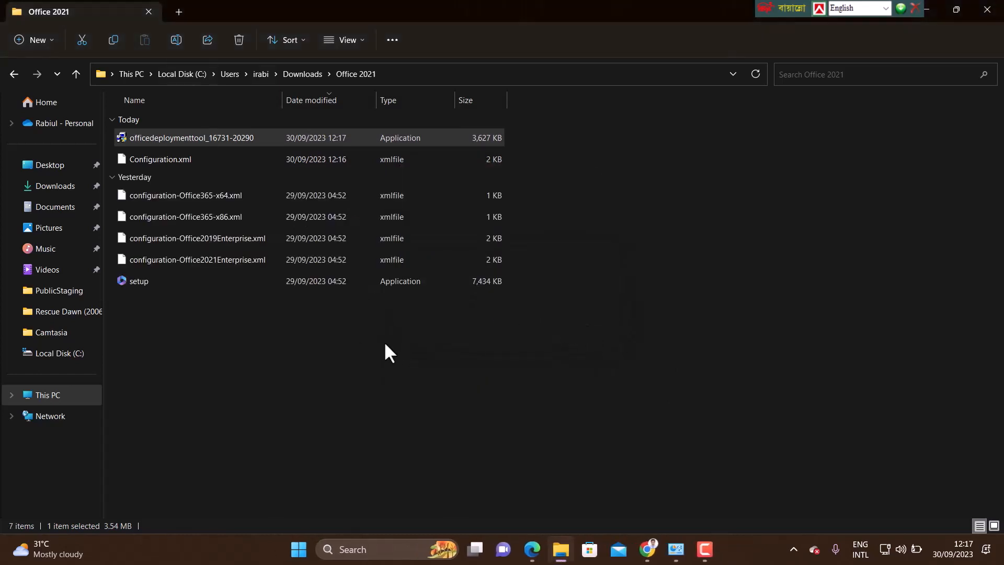
# Step: Move the Office 2021 folder from Downloads to the root of Local Disk (C:)
pyautogui.click(366, 337)
pyautogui.click(14, 74)
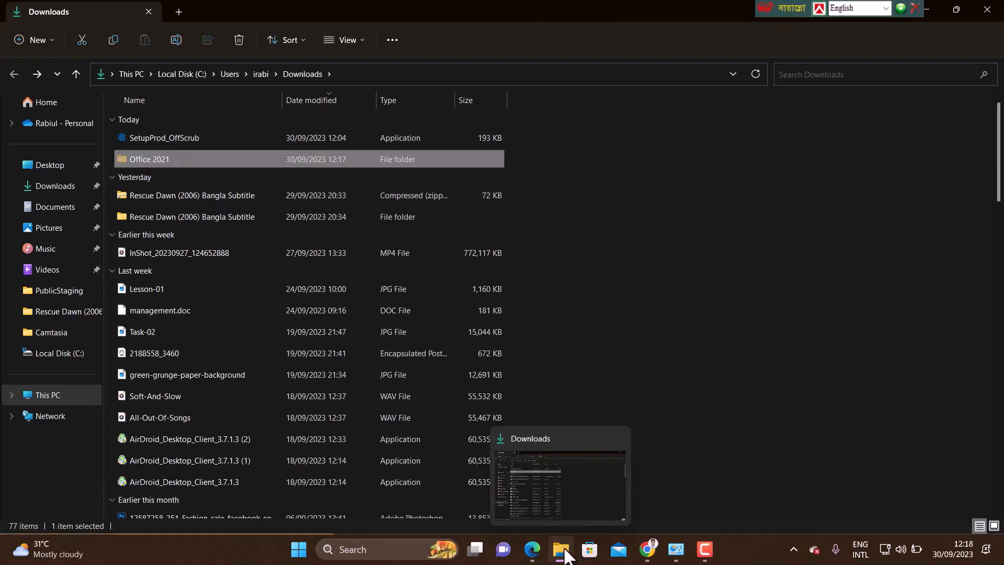
pyautogui.click(48, 395)
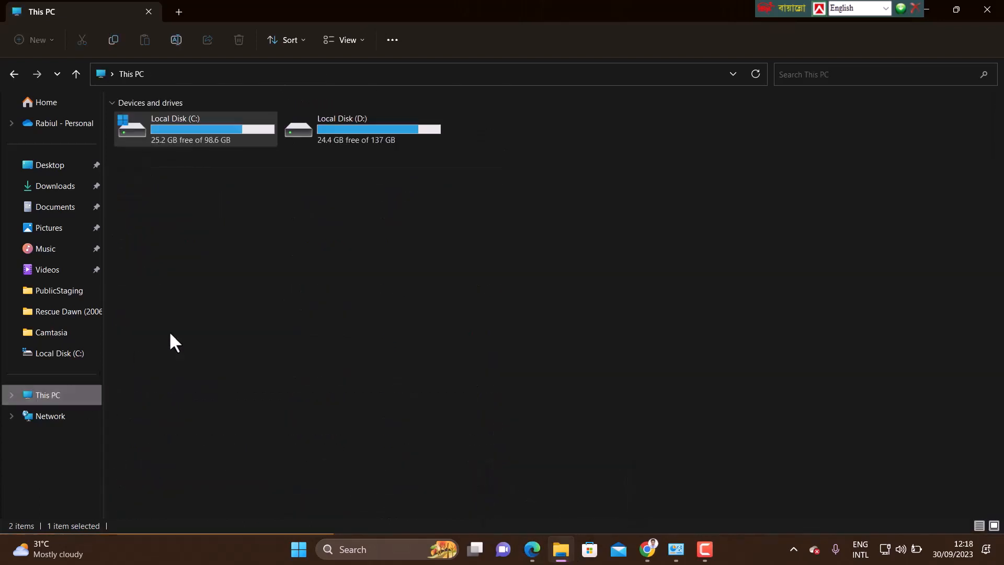
pyautogui.click(371, 131)
pyautogui.doubleClick(372, 131)
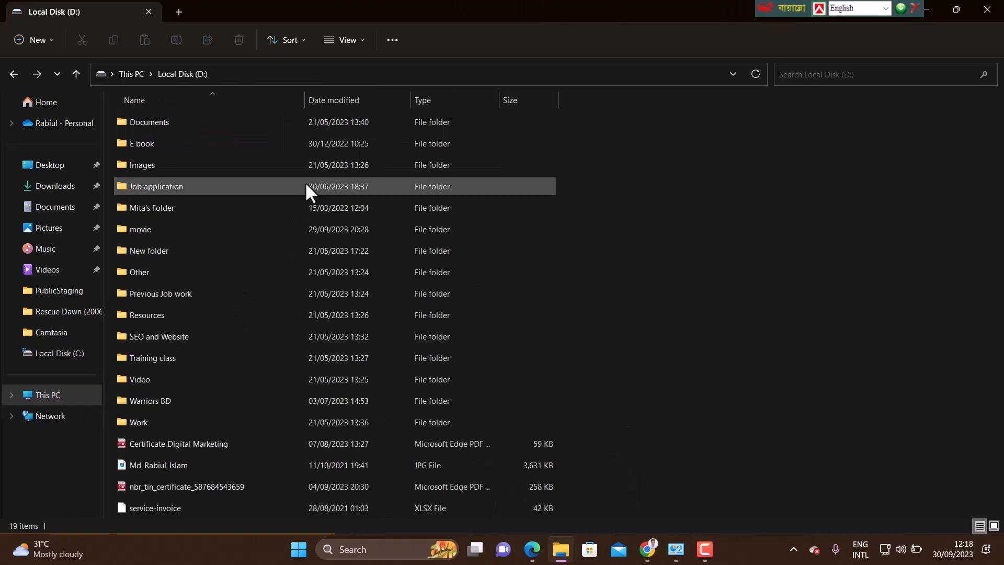
pyautogui.click(14, 74)
pyautogui.doubleClick(204, 131)
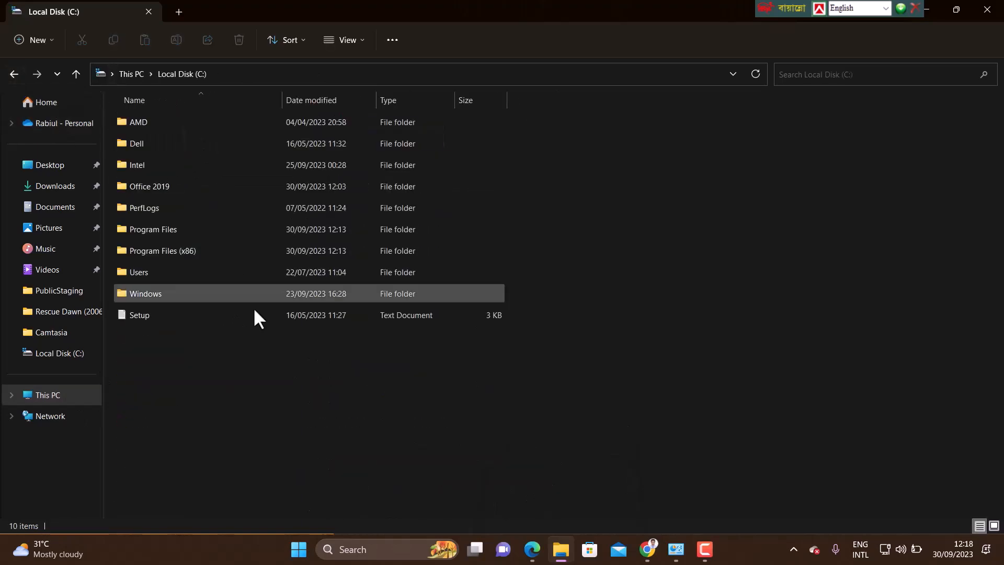
pyautogui.hotkey('ctrl', 'v')
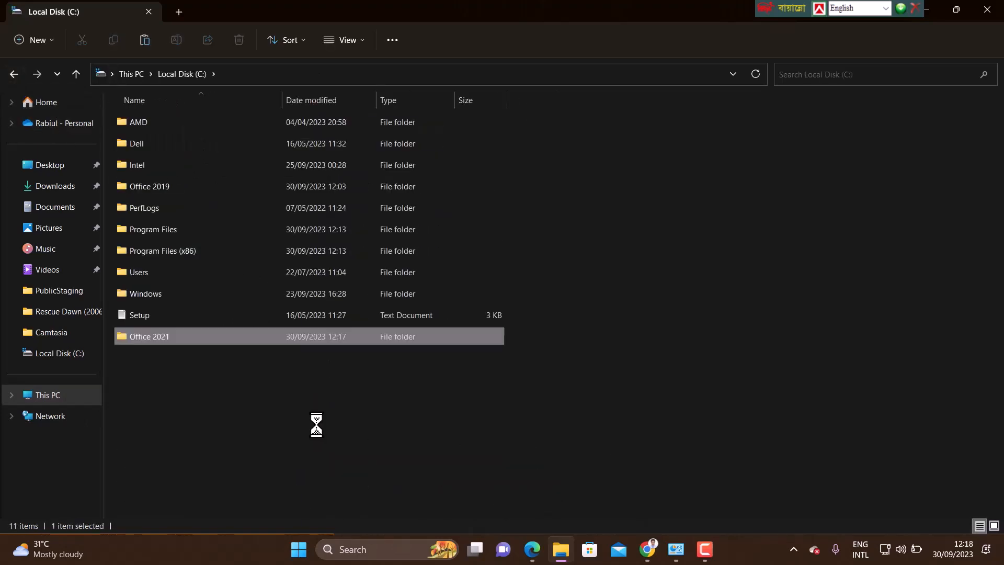
pyautogui.click(209, 392)
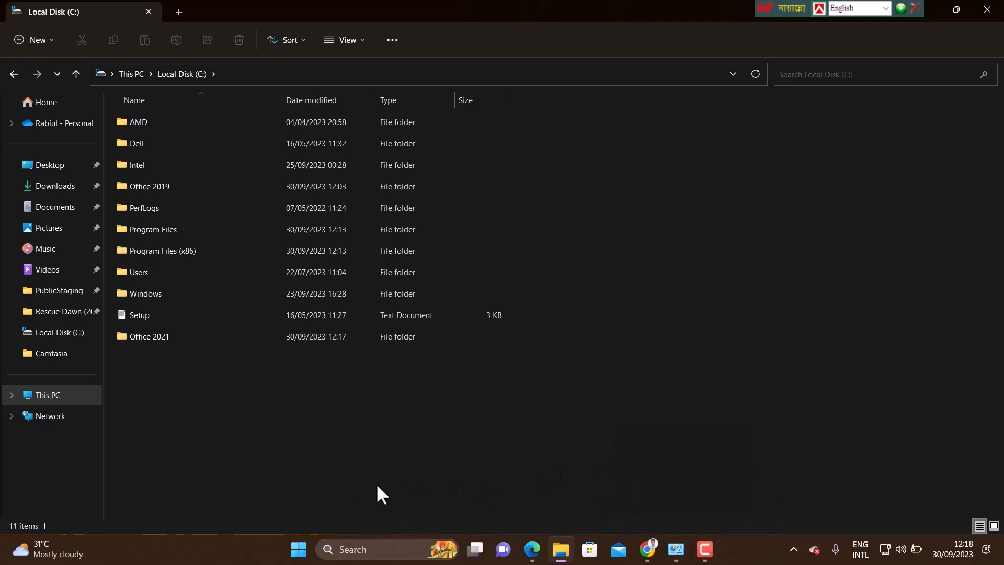
# Step: Search Windows for Command Prompt and run it as administrator
pyautogui.press('super')
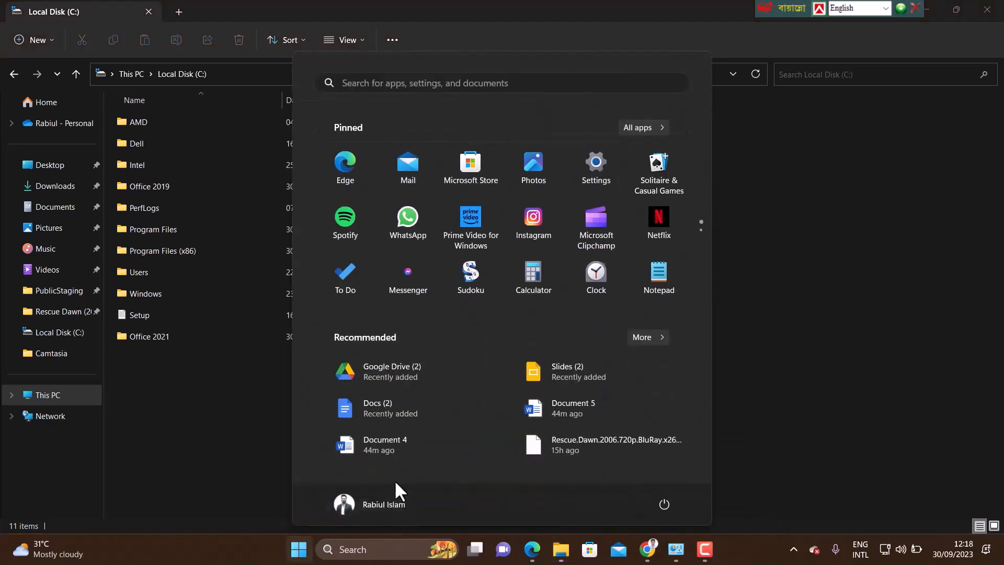
pyautogui.write('comma')
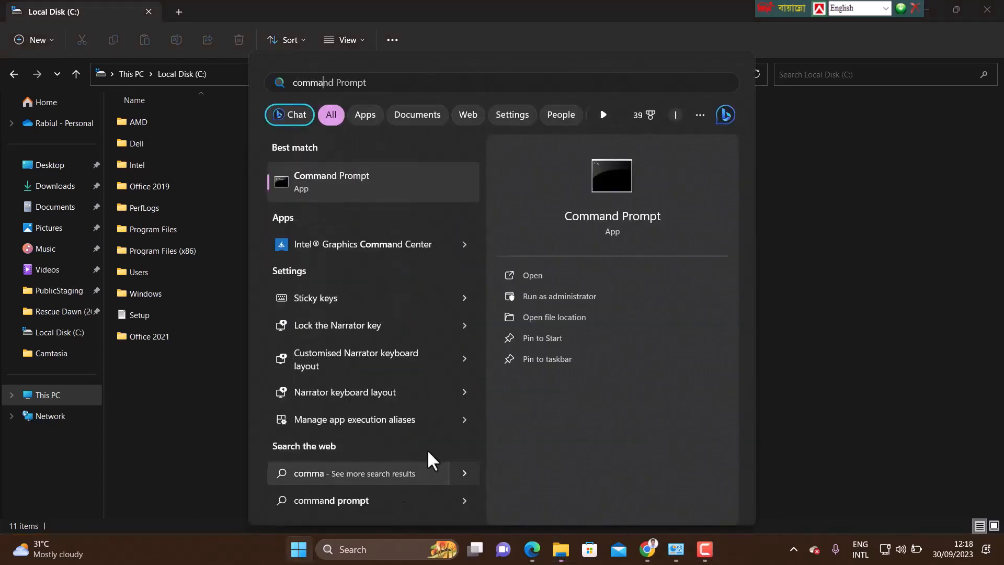
pyautogui.rightClick(383, 194)
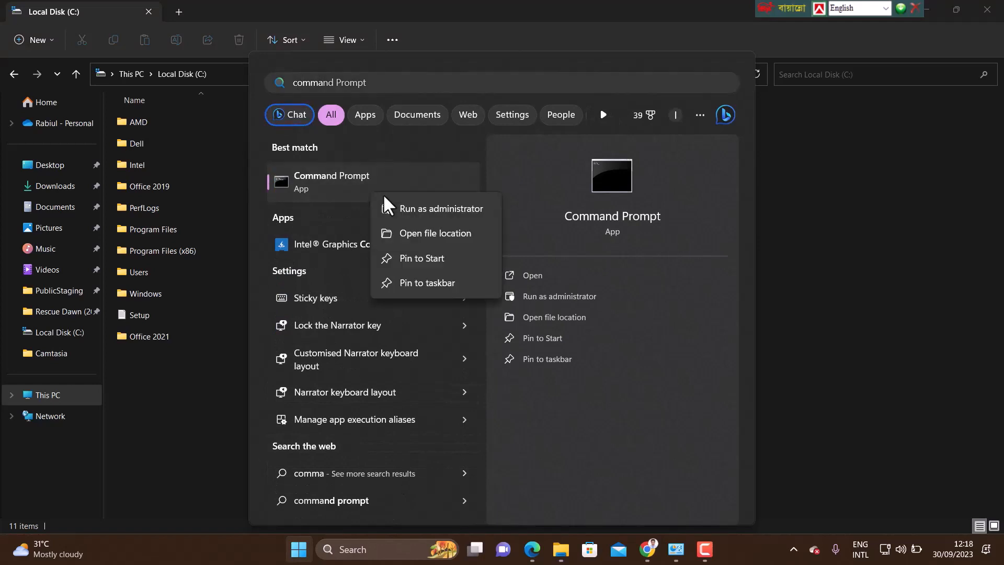
pyautogui.click(460, 208)
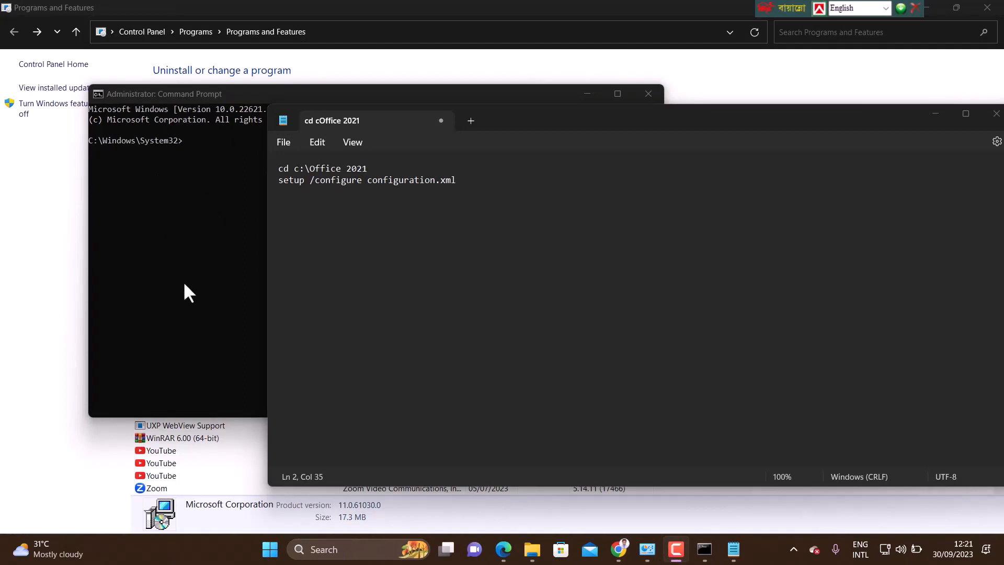
# Step: Copy the line "cd c:\Office 2021" from the Notepad file and paste it into Command Prompt
pyautogui.moveTo(534, 126); pyautogui.dragTo(727, 131)
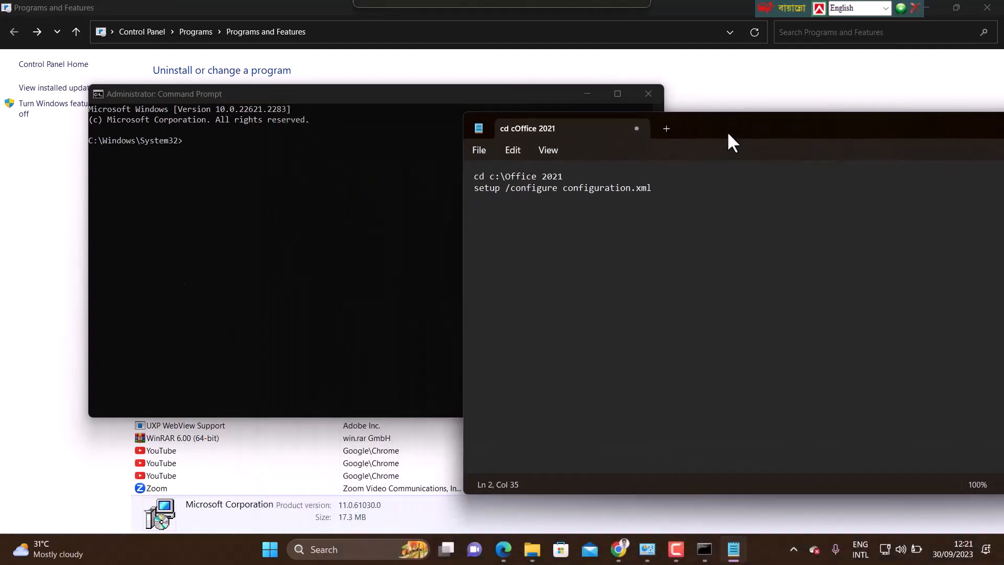
pyautogui.moveTo(565, 177); pyautogui.dragTo(474, 177)
pyautogui.hotkey('ctrl', 'c')
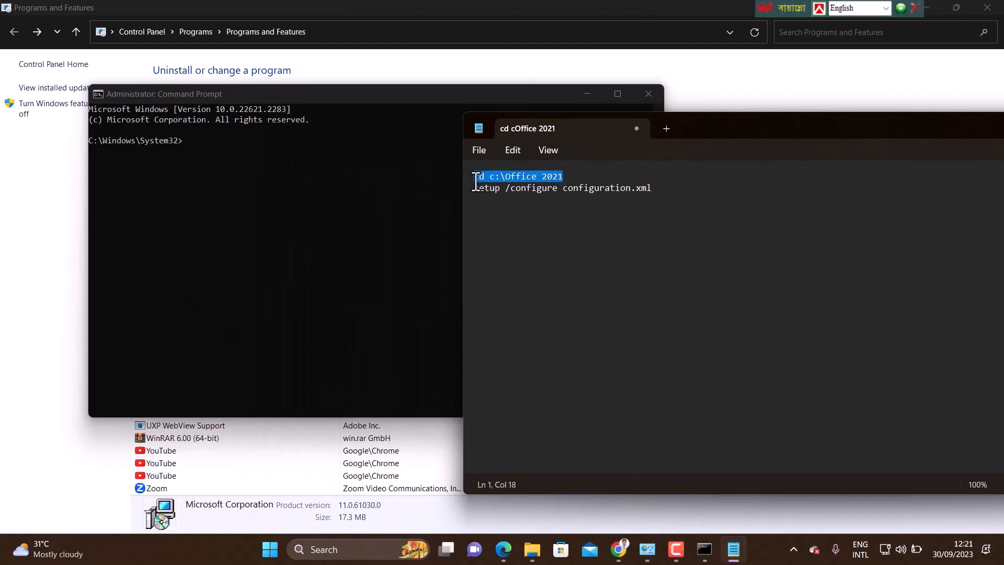
pyautogui.click(95, 96)
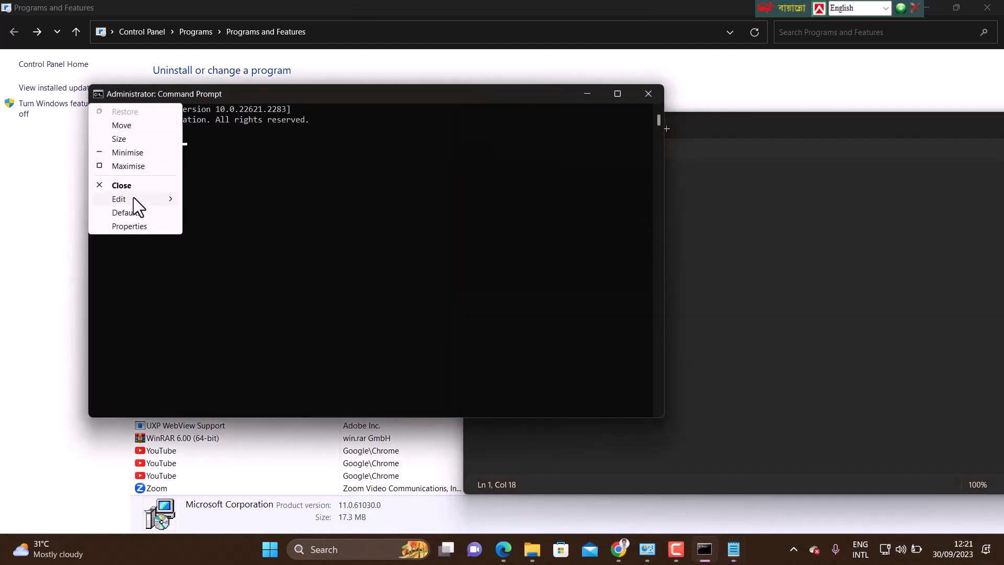
pyautogui.moveTo(131, 199)
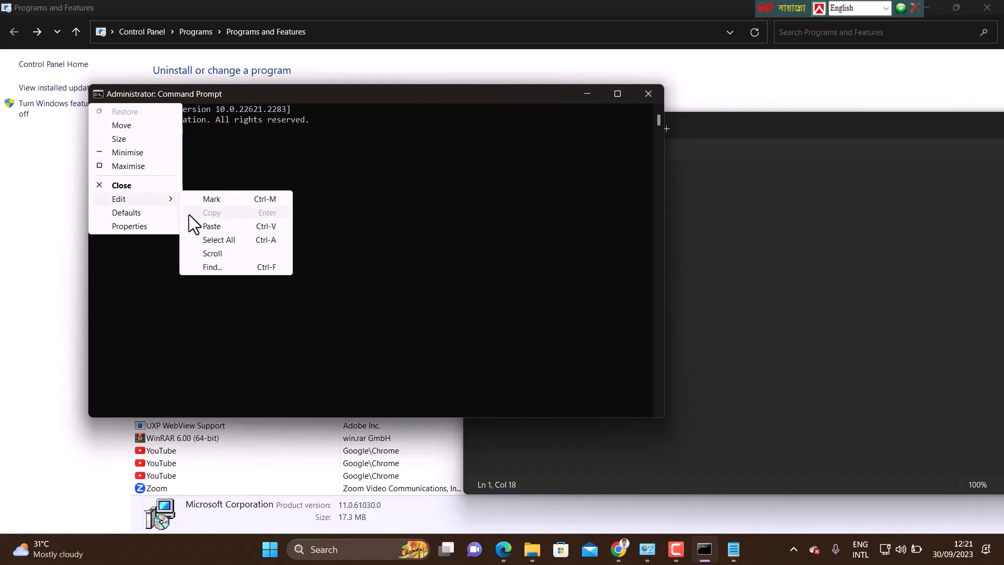
pyautogui.click(211, 226)
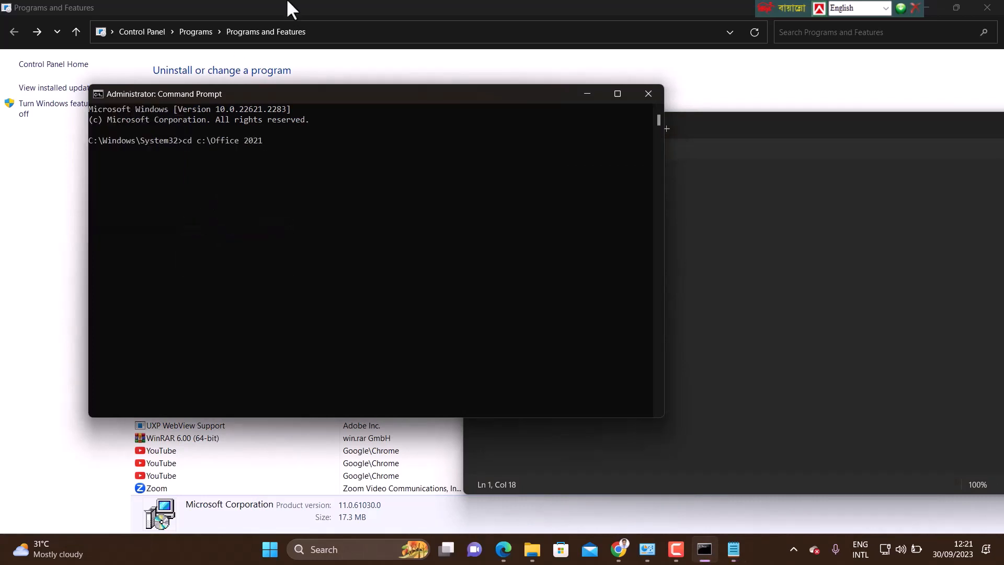
# Step: Copy the line "setup /configure configuration.xml" from Notepad and execute the pasted directory change in Command Prompt
pyautogui.click(771, 240)
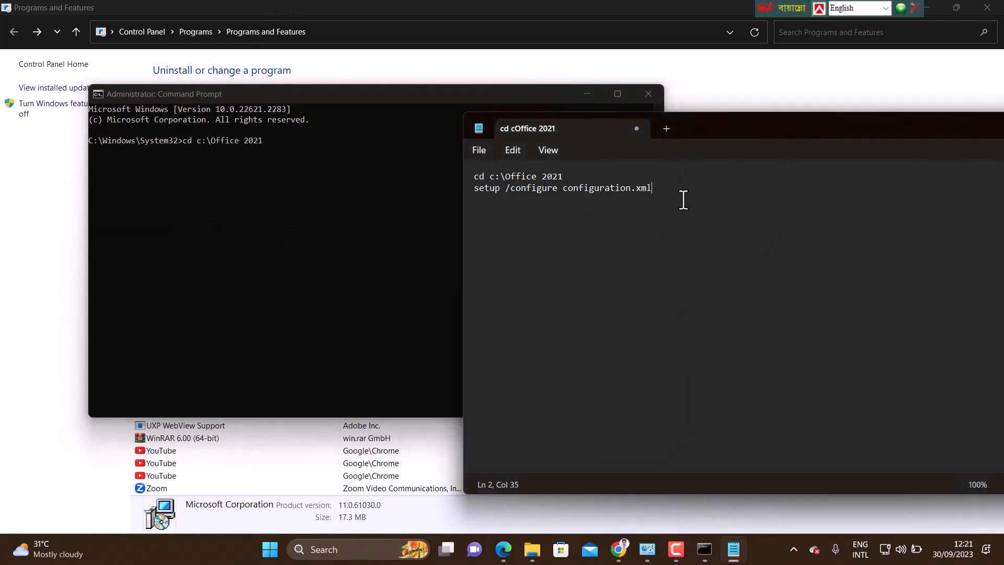
pyautogui.moveTo(668, 189); pyautogui.dragTo(475, 190)
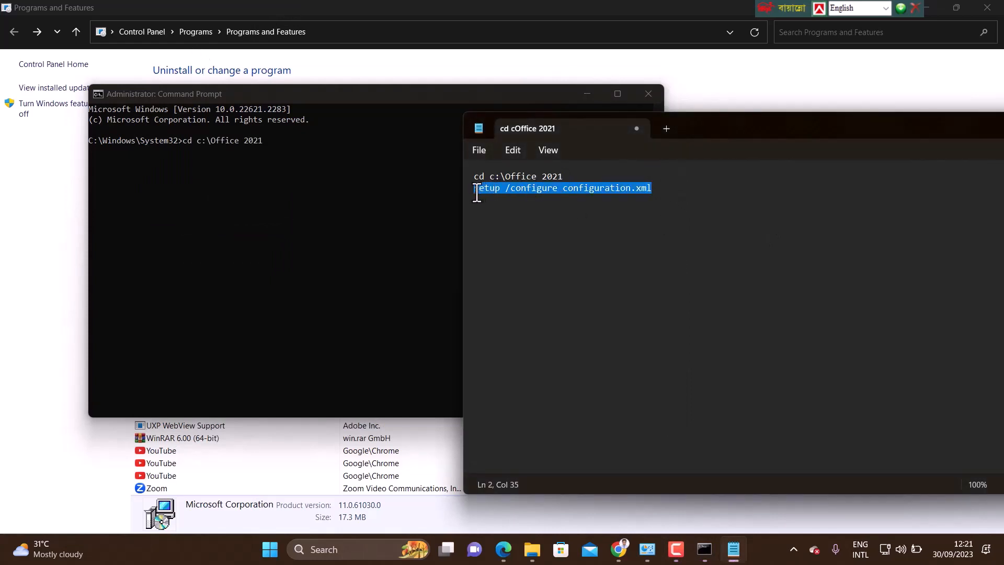
pyautogui.click(137, 101)
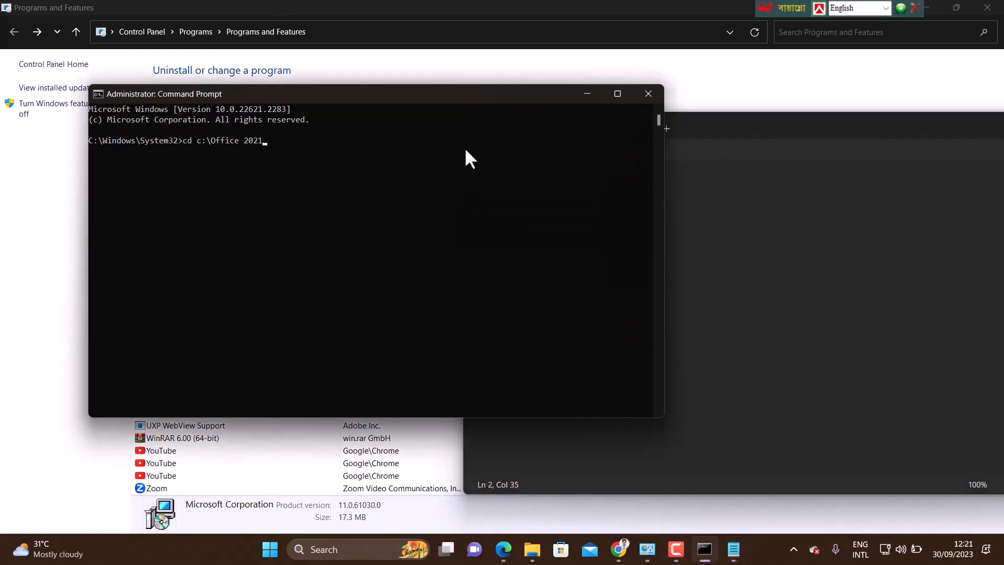
pyautogui.press('BackSpace')
pyautogui.write('1')
pyautogui.press('Return')
# Step: Paste "setup /configure configuration.xml" into Command Prompt and run it to start the Office installation
pyautogui.click(96, 93)
pyautogui.moveTo(149, 201)
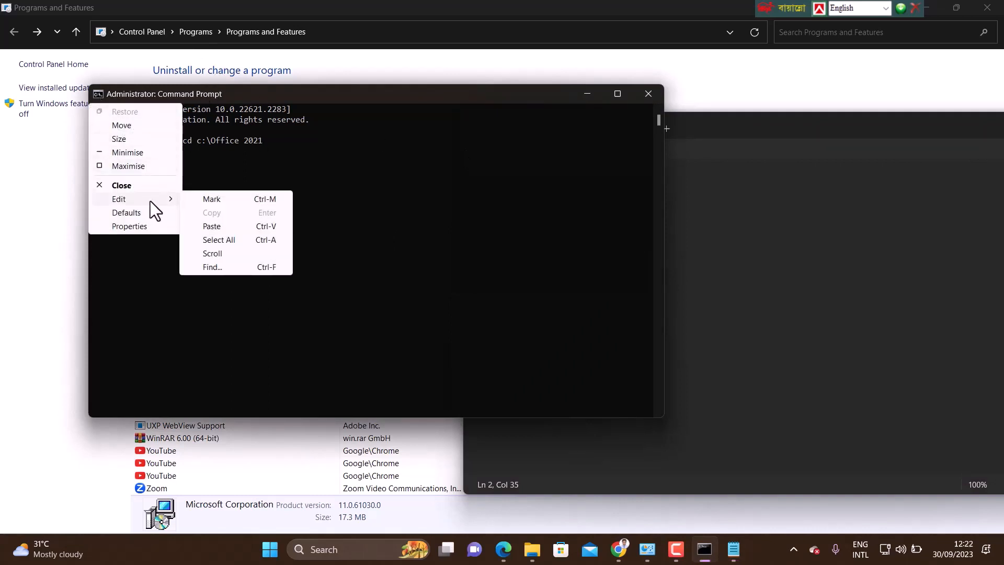
pyautogui.click(211, 226)
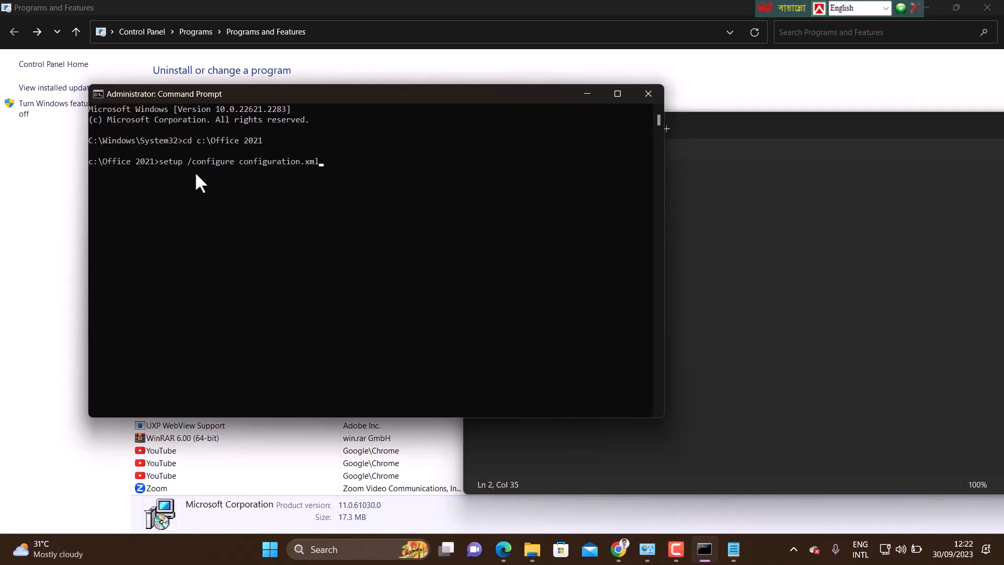
pyautogui.press('Return')
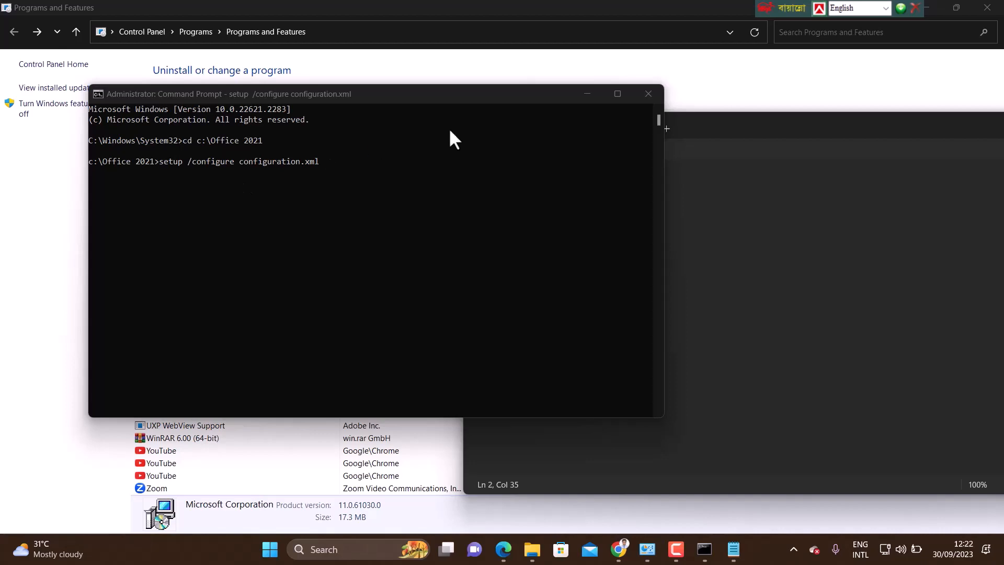
# Step: Minimise the Command Prompt and Notepad windows to show the Office installation progress
pyautogui.click(587, 95)
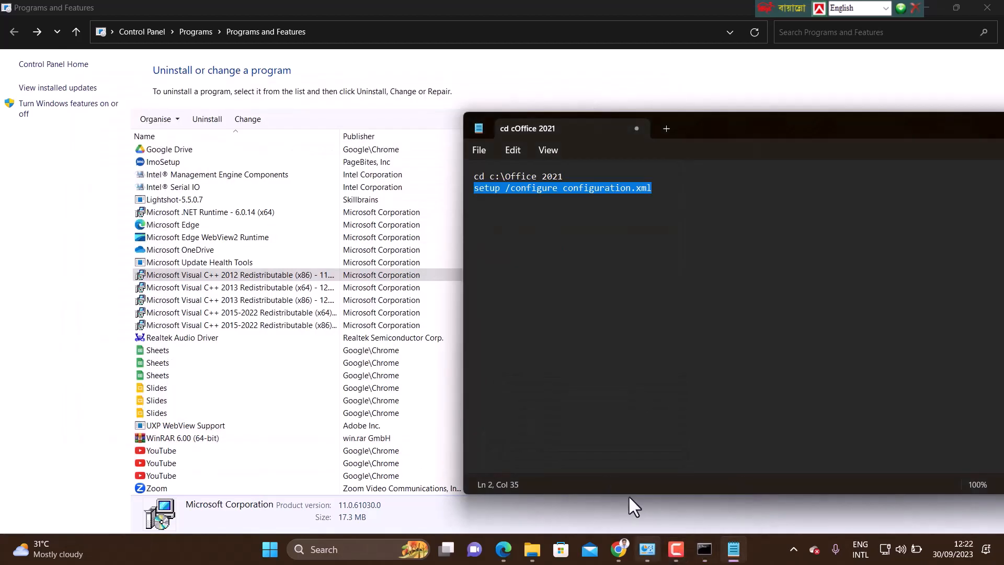
pyautogui.moveTo(648, 549)
pyautogui.moveTo(621, 559)
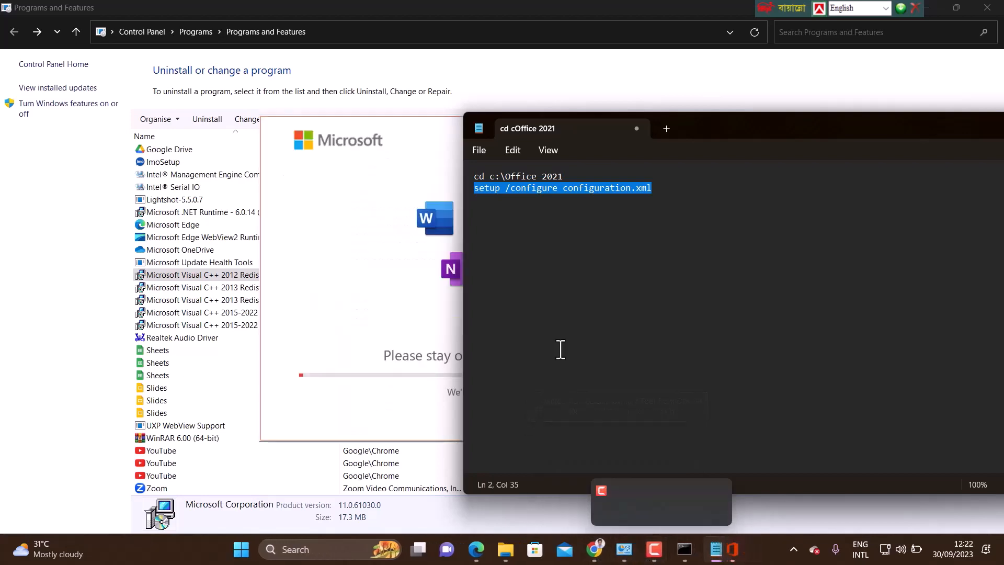
pyautogui.moveTo(795, 127); pyautogui.dragTo(417, 259)
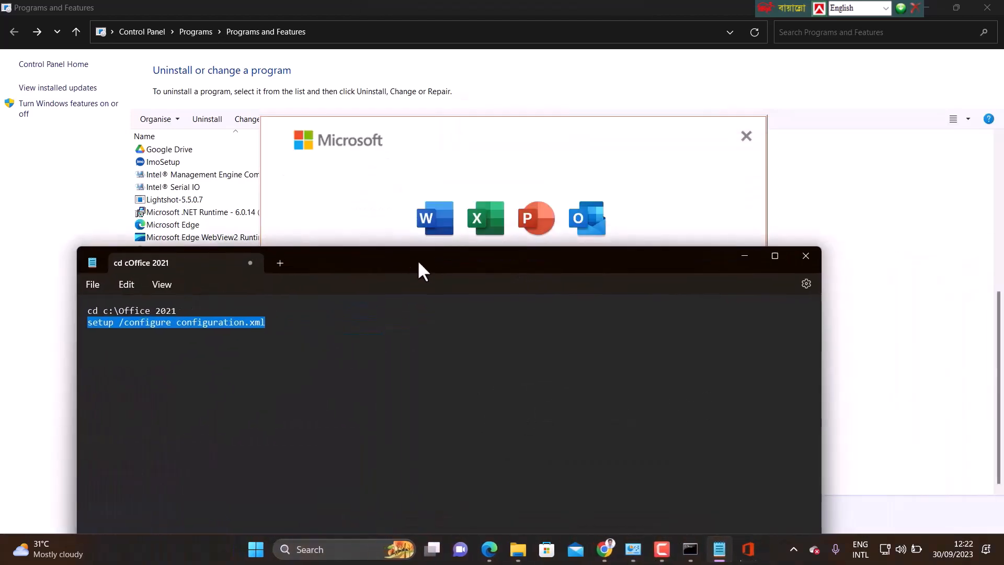
pyautogui.click(745, 256)
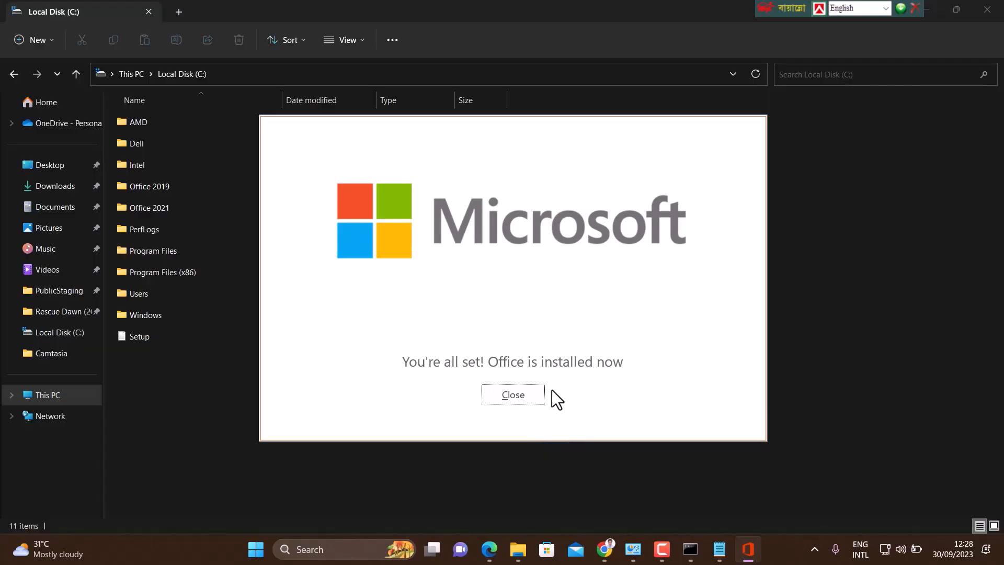
# Step: Close the finished Office installer and launch Excel with a blank workbook to check the installation
pyautogui.click(507, 400)
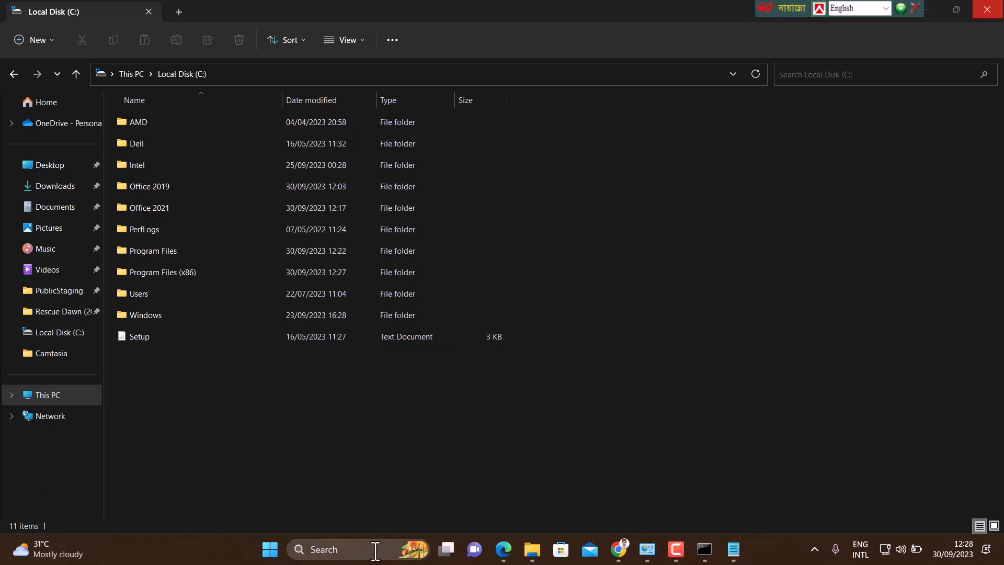
pyautogui.click(276, 551)
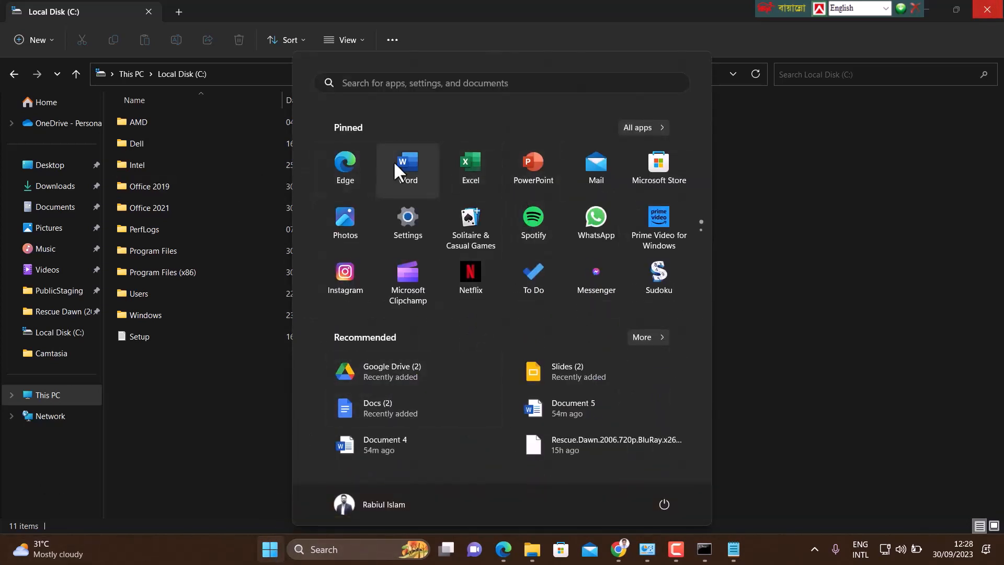
pyautogui.click(470, 170)
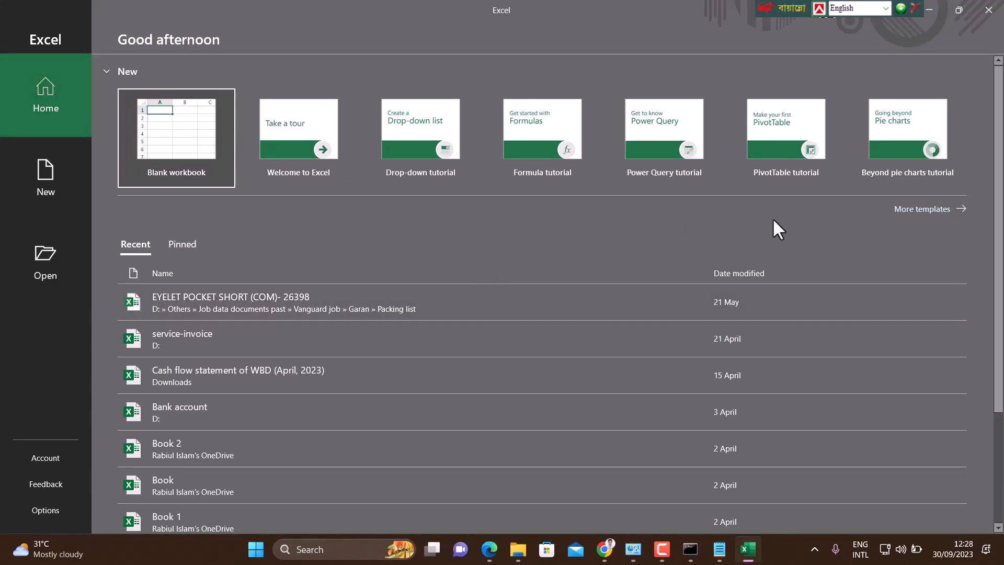
pyautogui.click(162, 139)
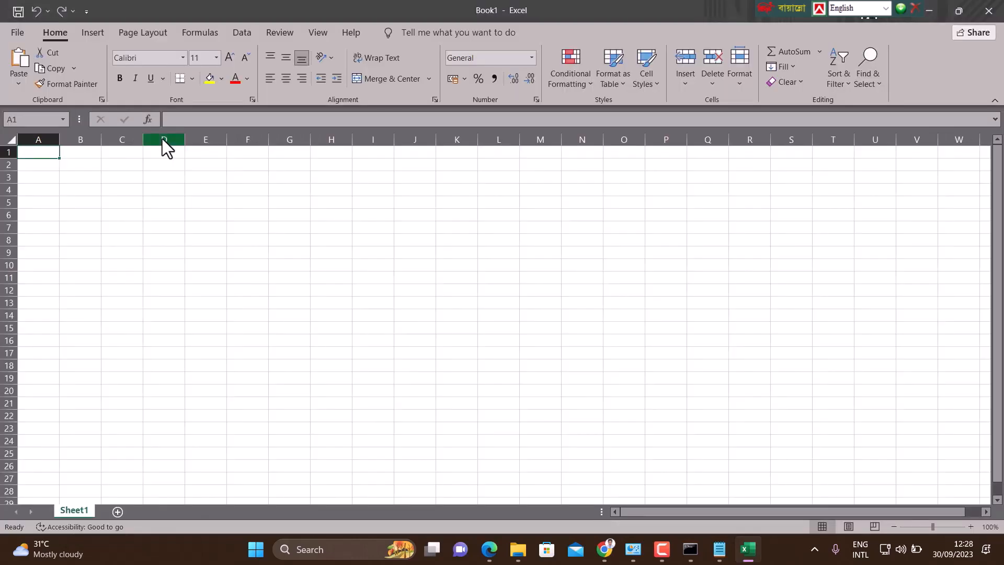
pyautogui.click(520, 229)
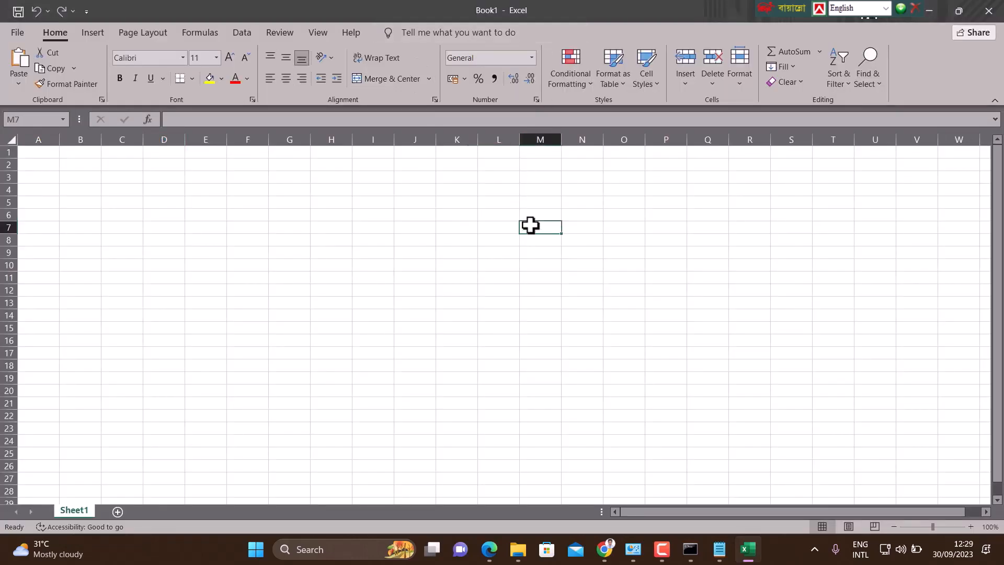